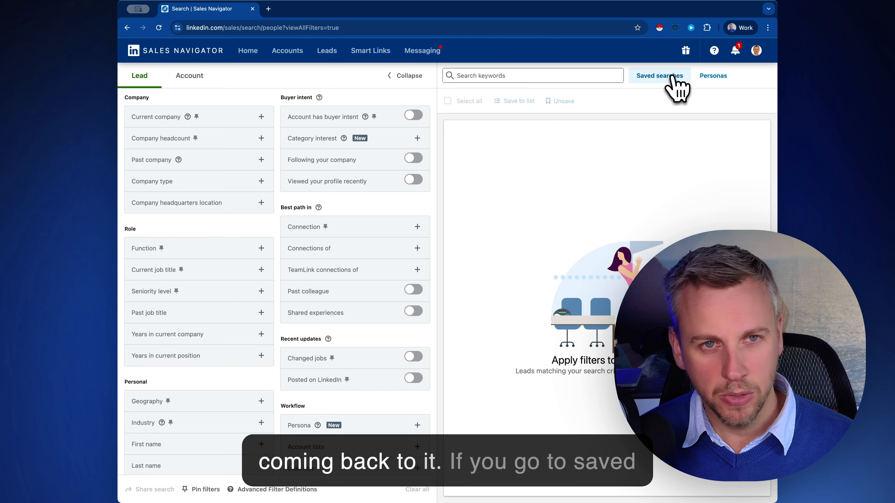
Reopen the first saved Dorset lead search with 117 results and select its page URL.
click(665, 79)
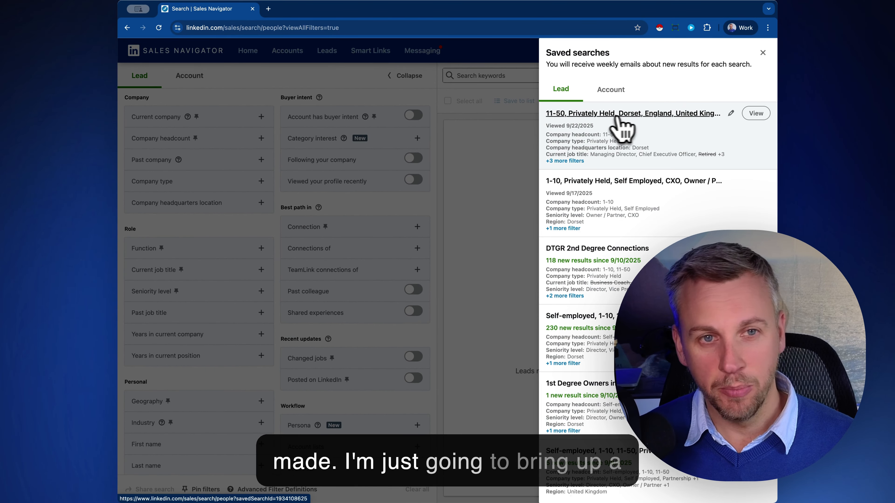
click(642, 116)
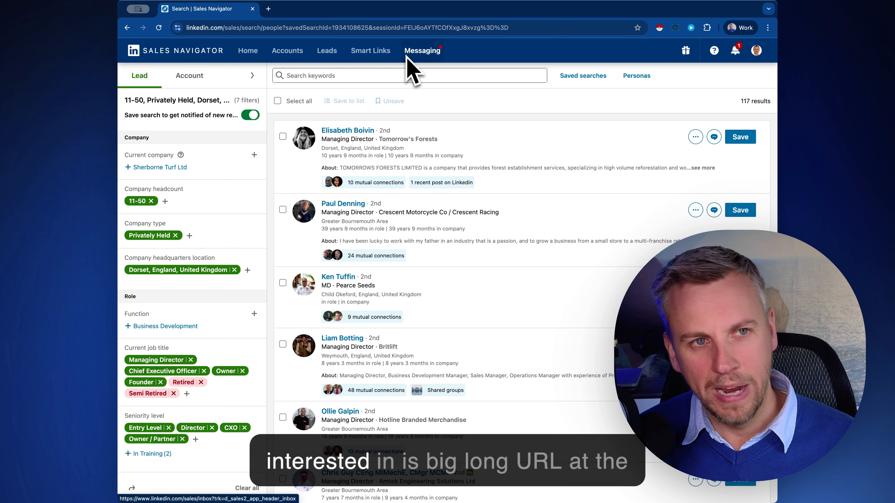
click(450, 26)
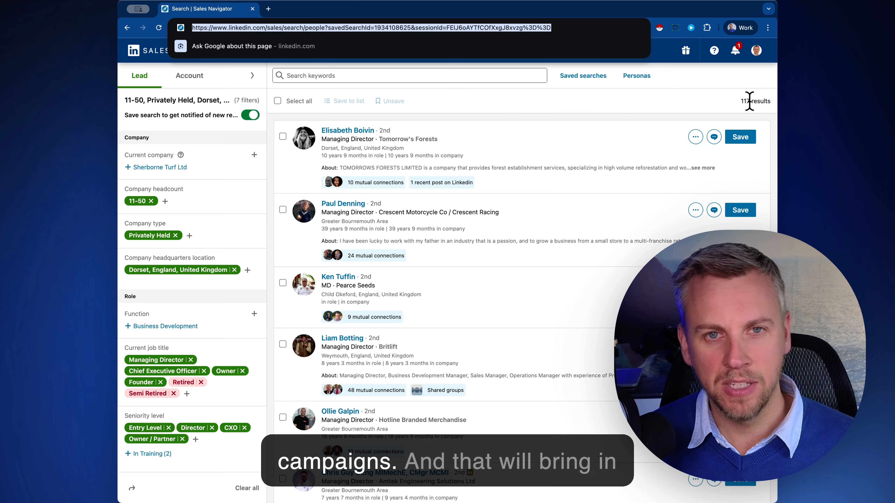
mouse_move(750, 101)
mouse_down()
mouse_move(739, 103)
mouse_move(750, 102)
mouse_up()
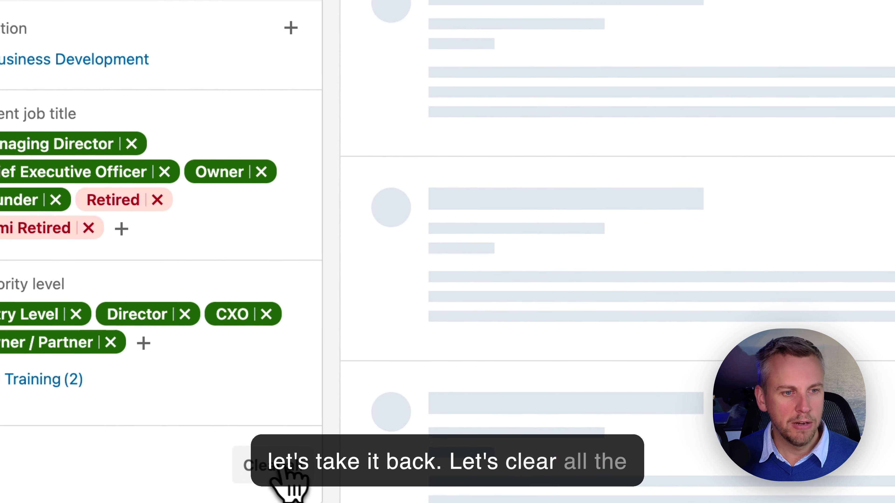
Clear all search filters and show every lead filter in the two-column view.
click(247, 488)
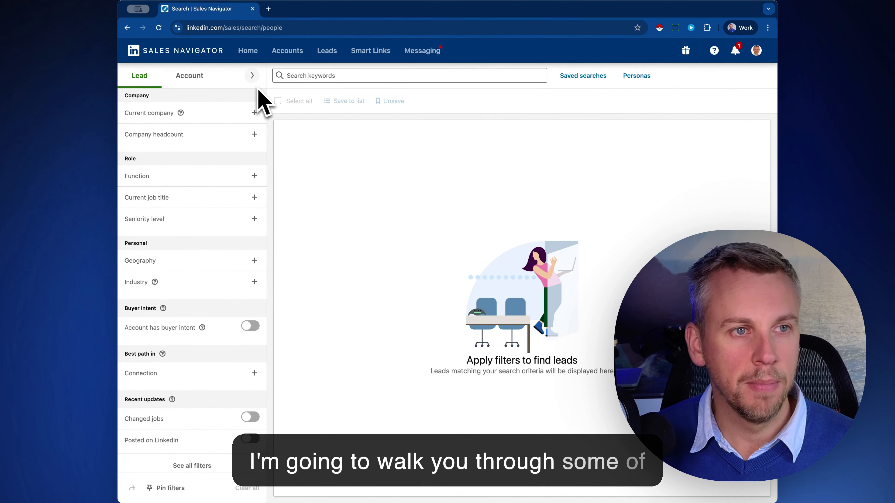
click(252, 76)
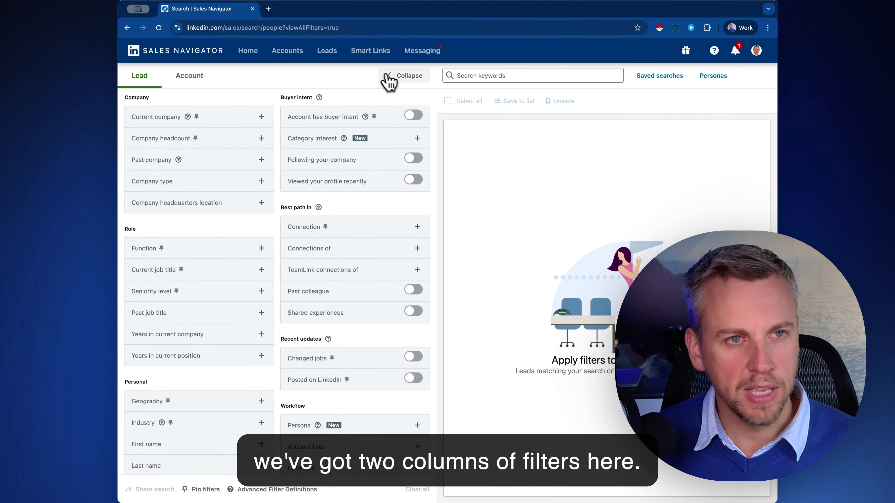
click(389, 77)
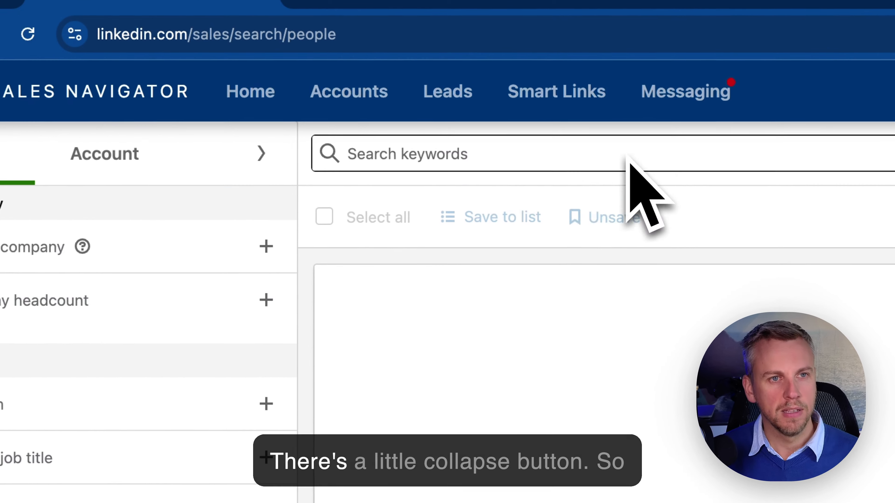
click(252, 75)
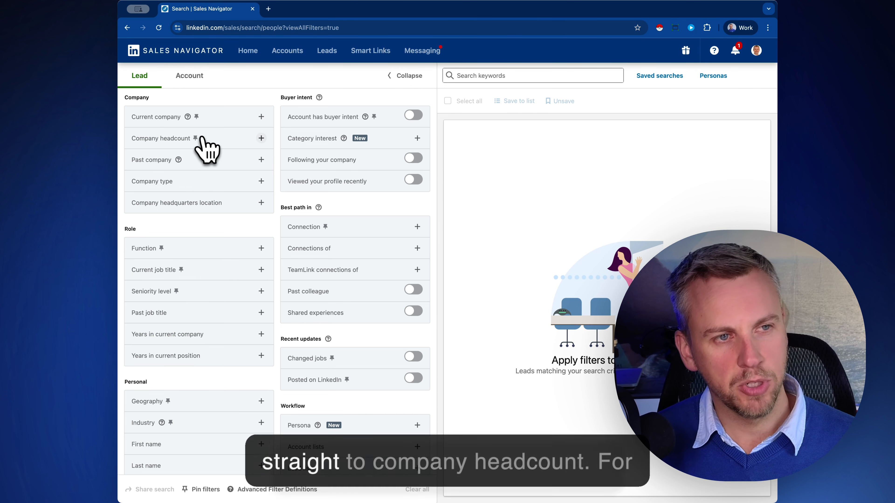
Set the Company headcount filter to 1-10 and 11-50 employees.
click(262, 139)
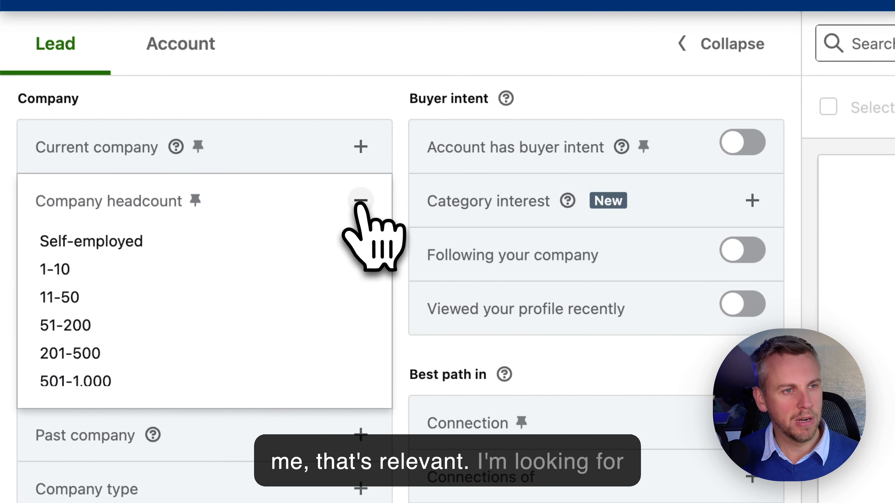
click(70, 270)
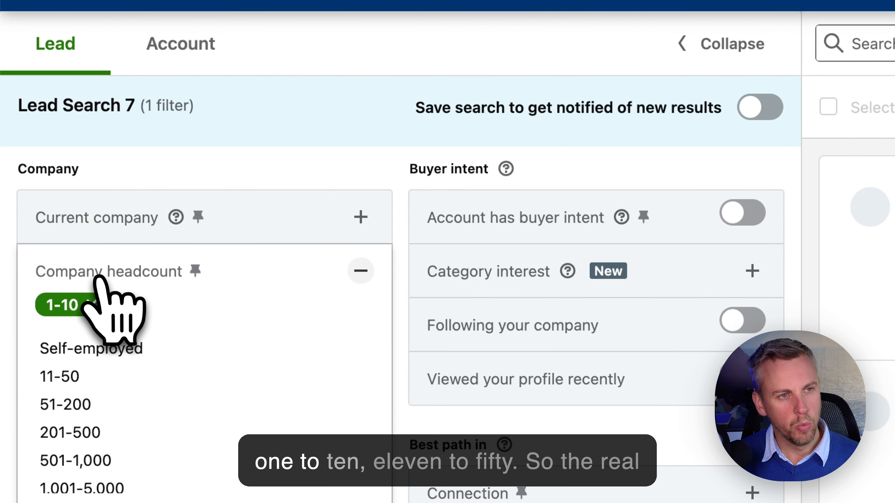
click(86, 383)
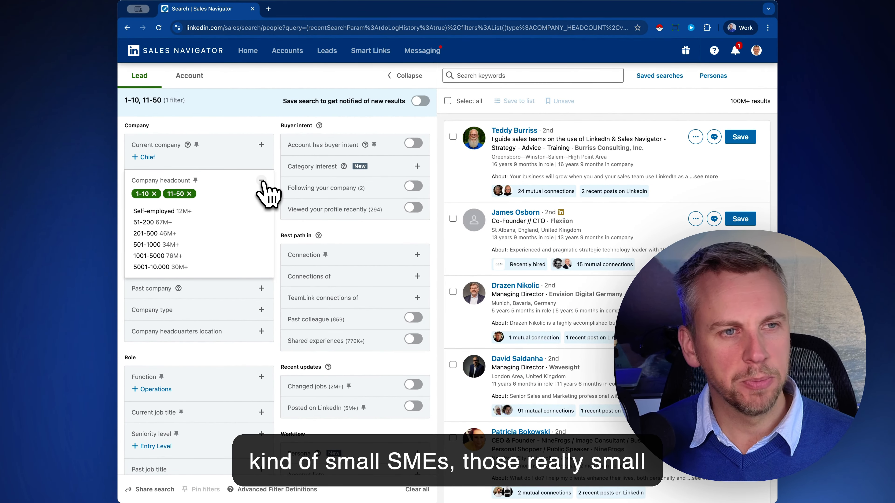
click(262, 181)
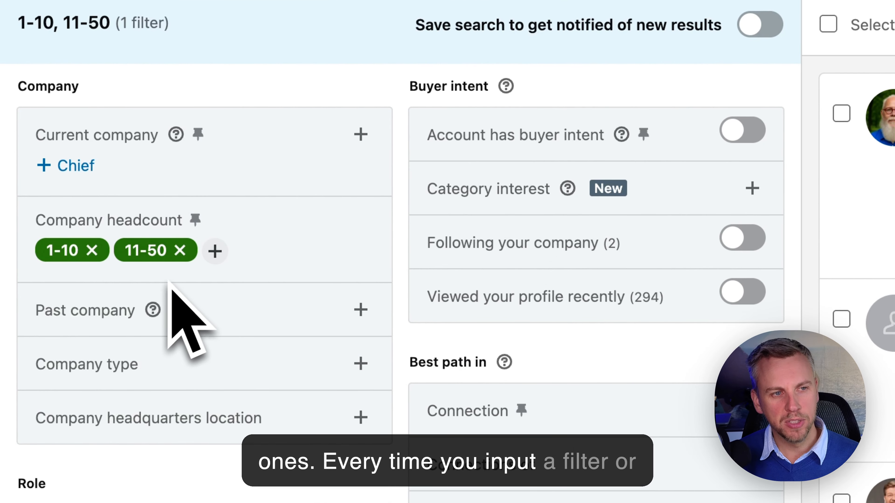
click(215, 251)
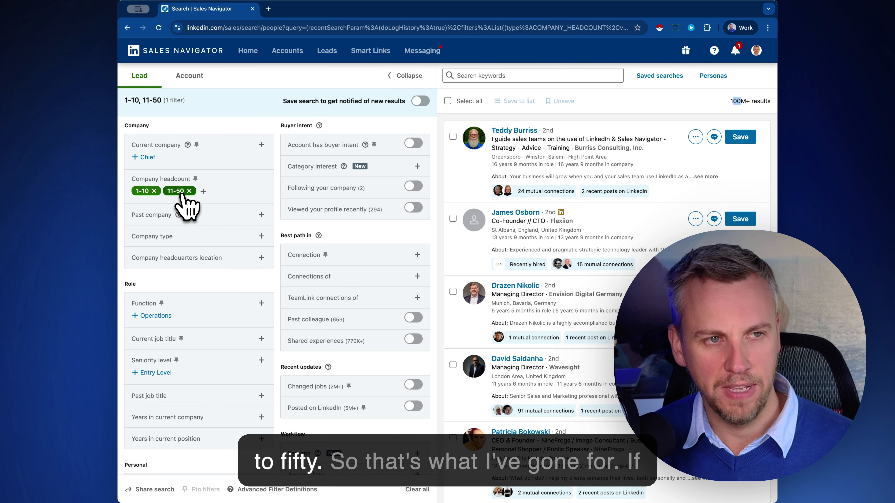
click(203, 191)
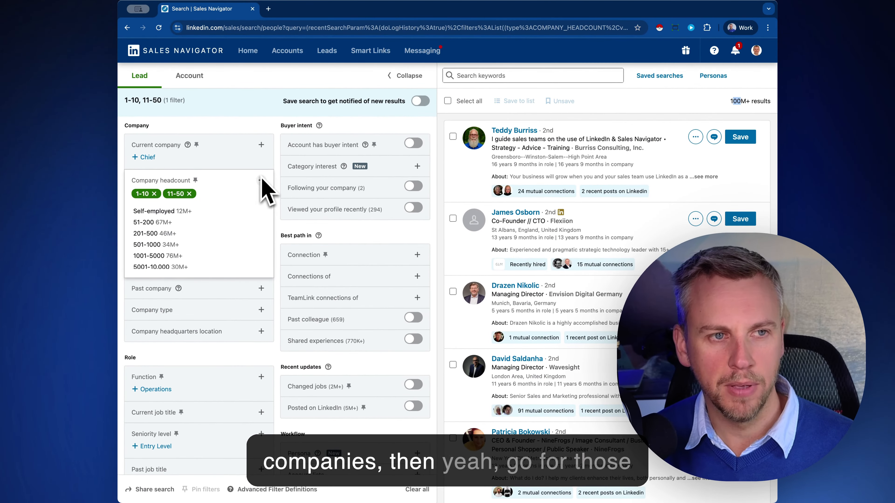
click(360, 155)
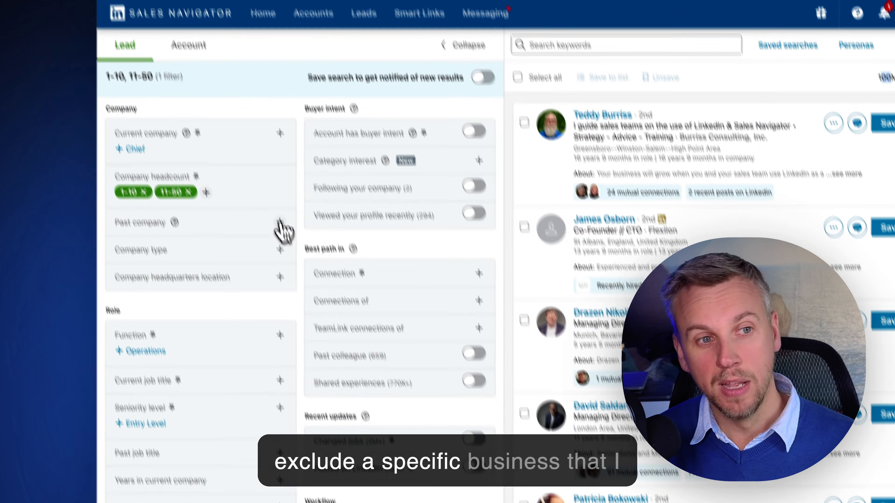
Exclude past company AIUK, after briefly trying and removing a Deloitte exclusion.
click(261, 215)
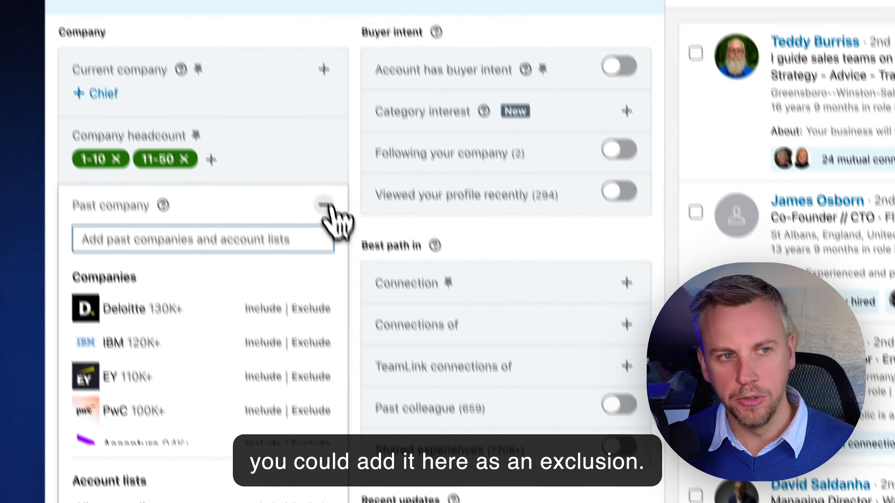
click(262, 215)
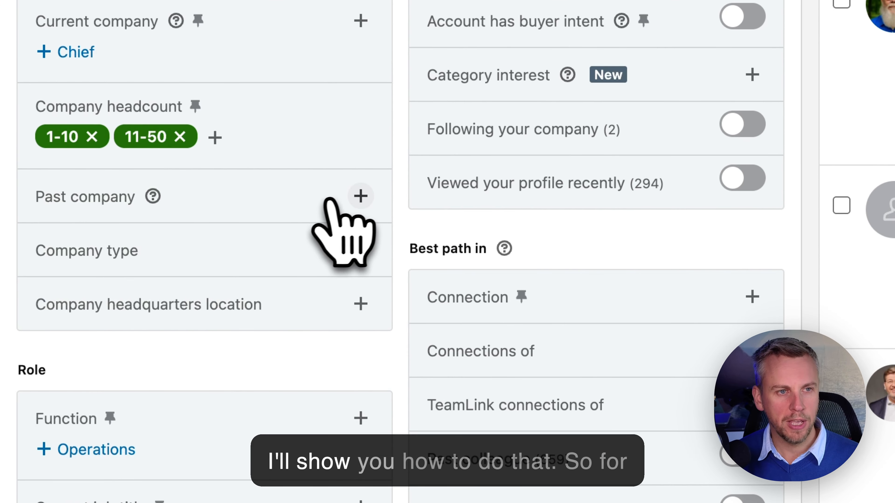
click(359, 195)
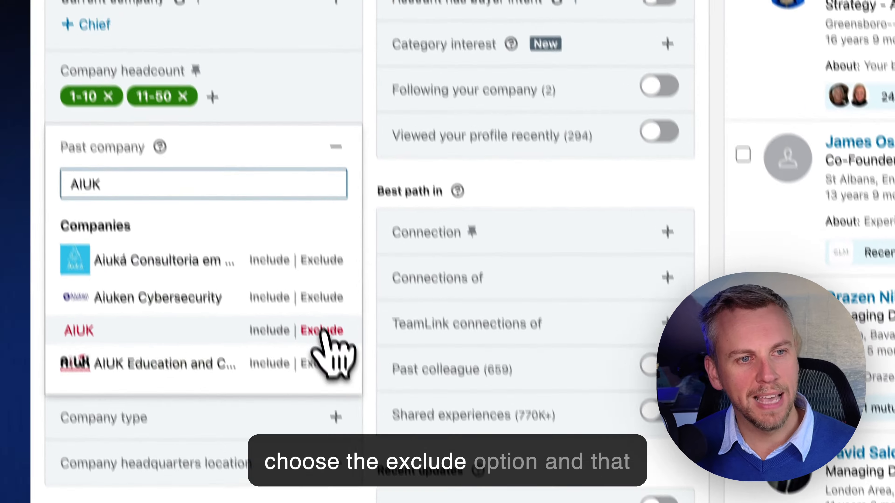
click(322, 333)
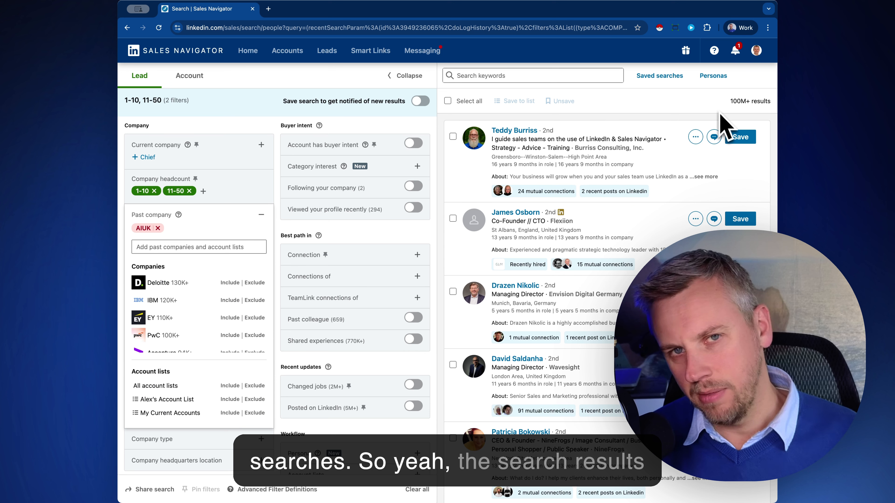
click(146, 228)
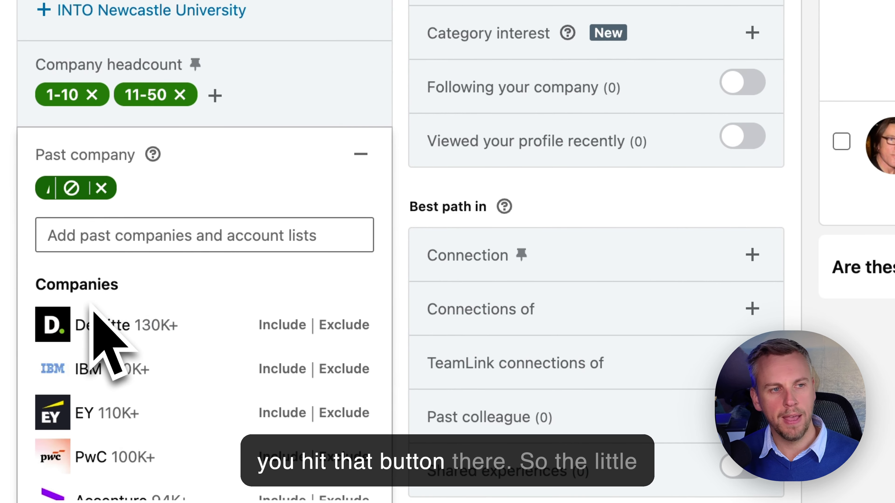
click(78, 197)
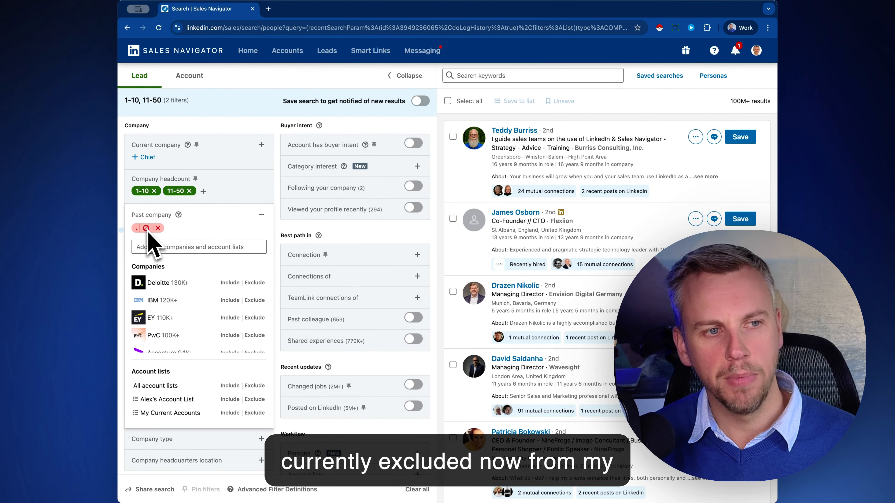
click(258, 284)
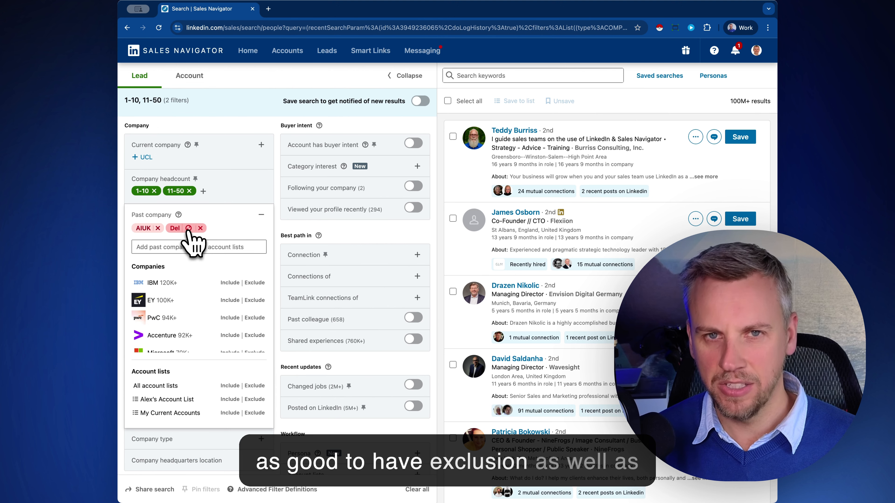
click(200, 229)
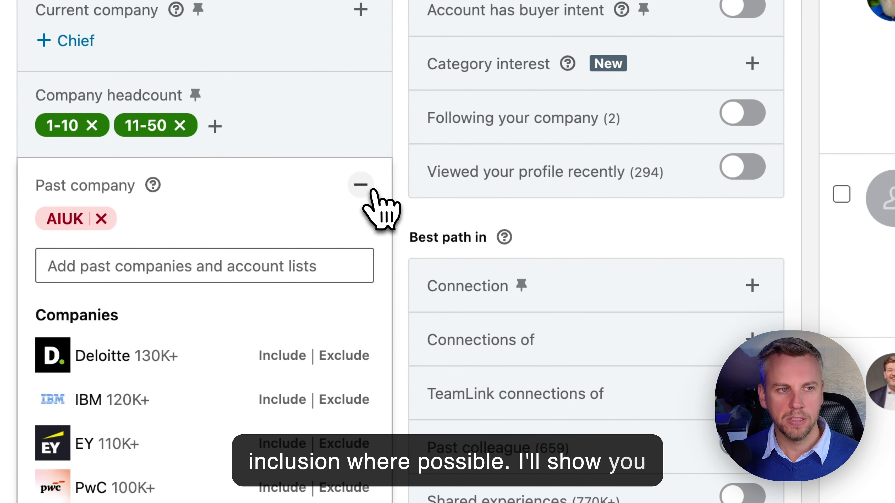
click(369, 189)
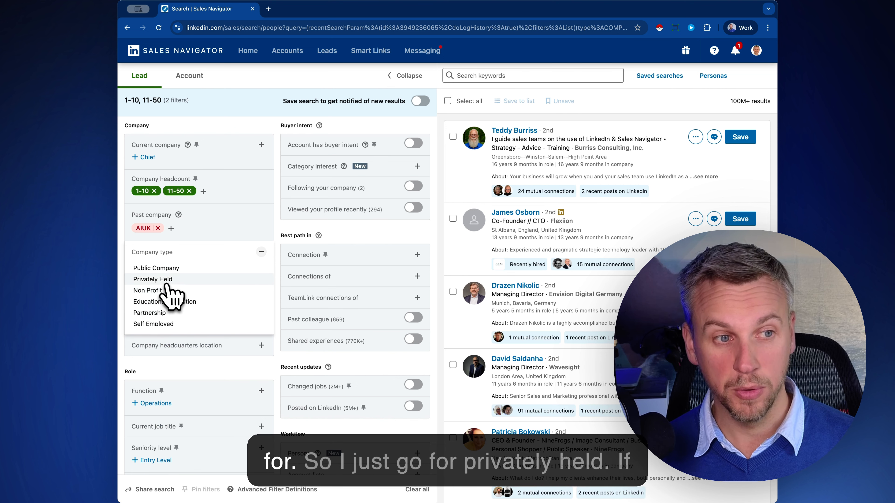
Add Privately Held as the company type, narrowing results to 44M+.
click(161, 281)
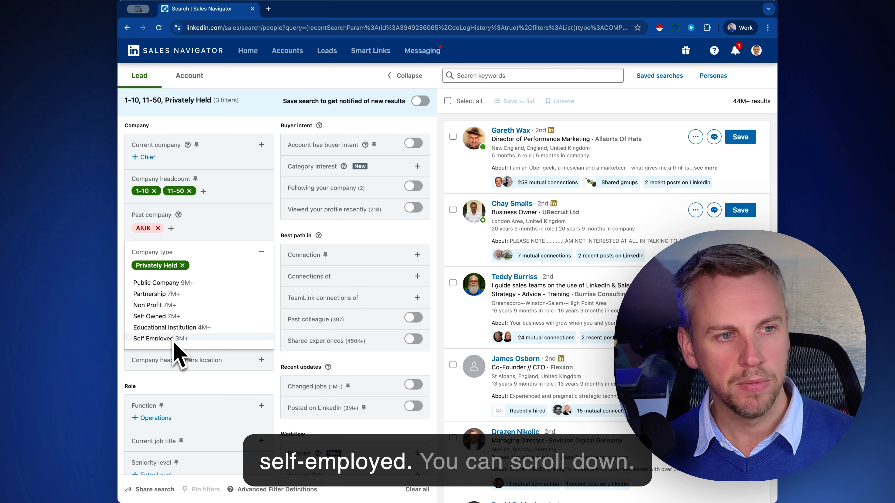
scroll(198, 335, down, 2)
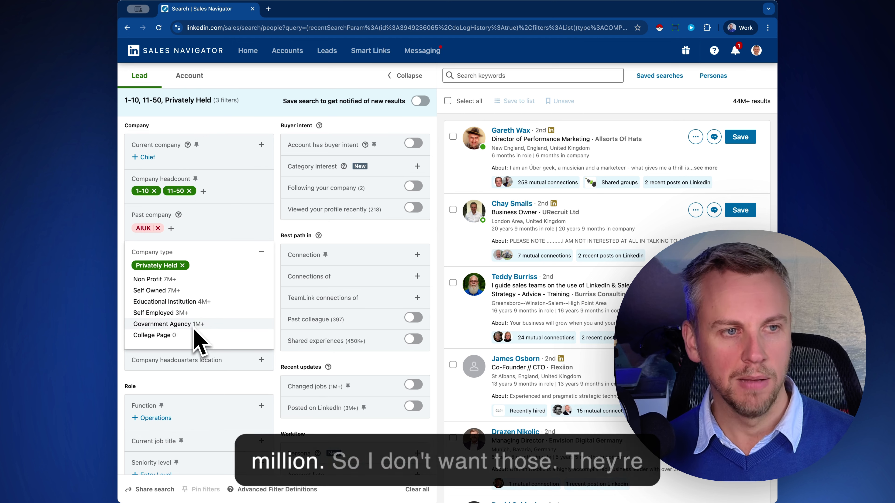
scroll(204, 302, up, 2)
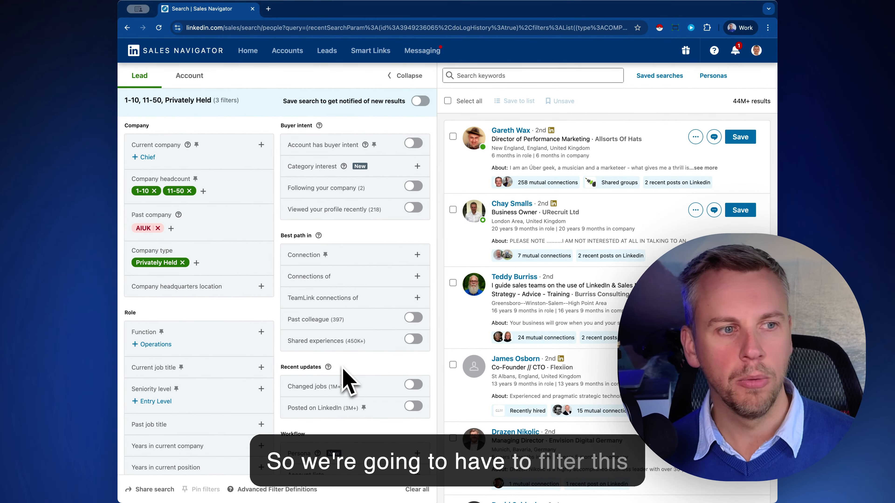
Briefly add and remove the Operations function, then expand the Current job title filter.
click(160, 344)
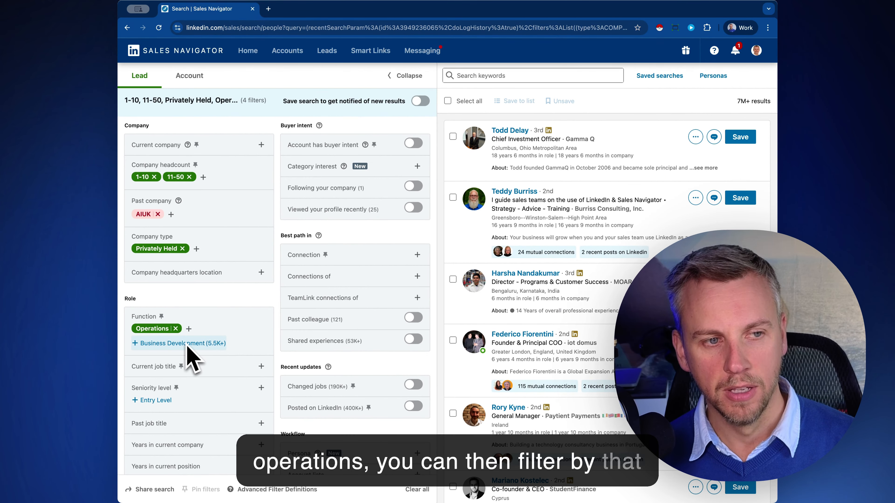
click(175, 328)
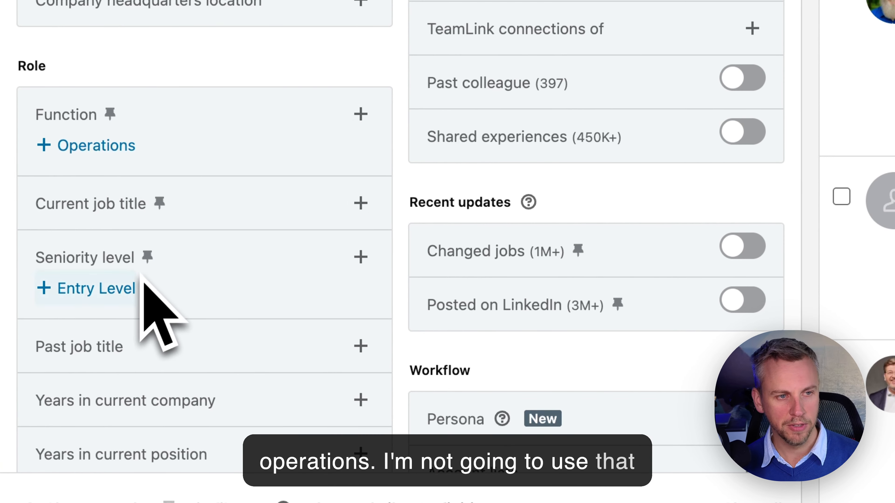
click(280, 208)
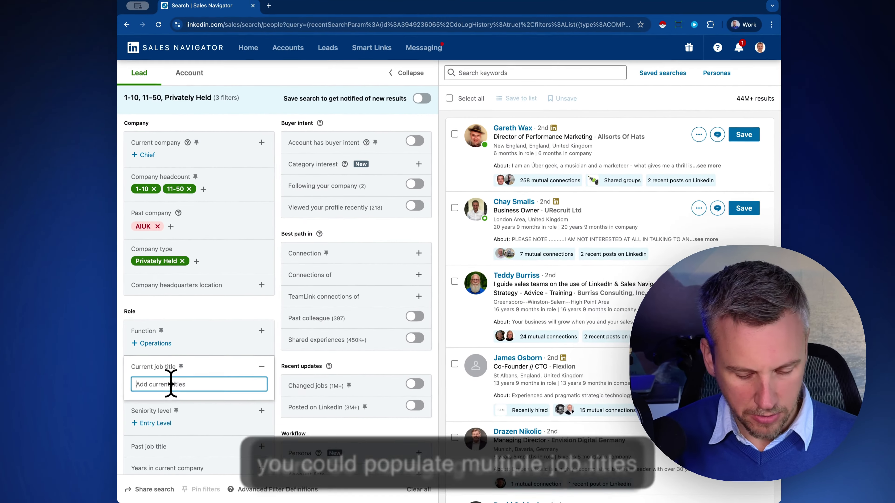
Include Managing Director, Owner and Founder as current job titles.
text(managing)
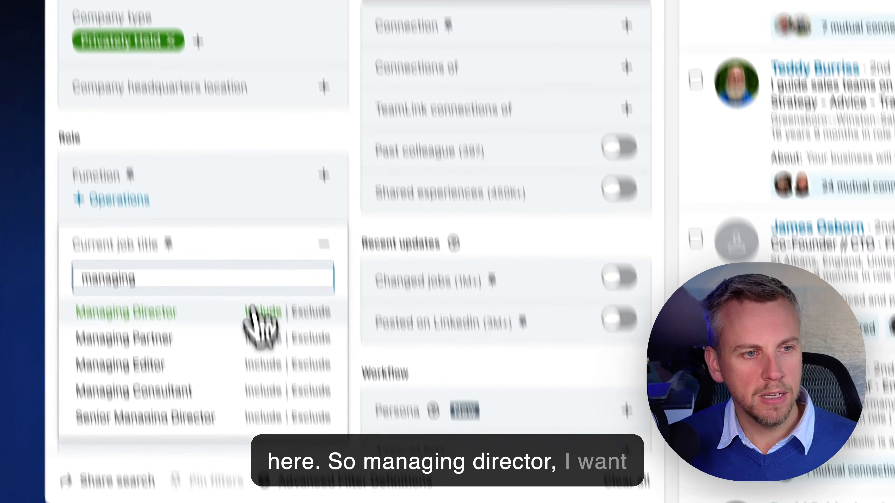
click(229, 402)
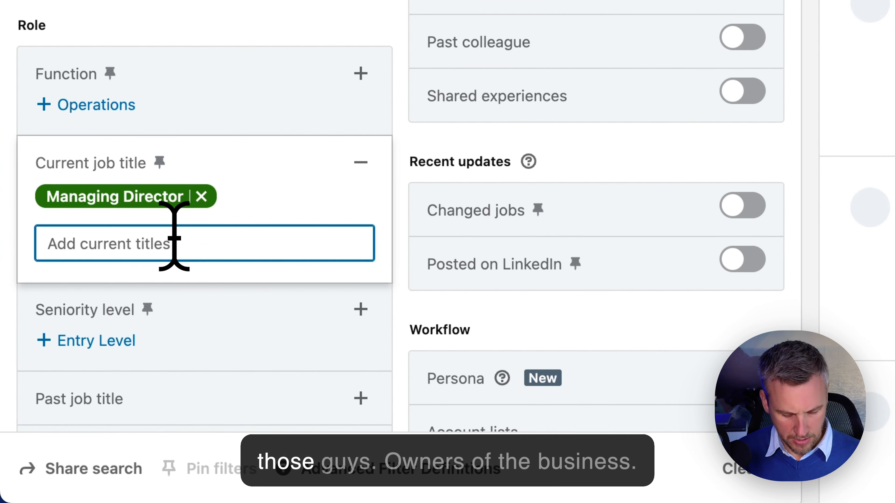
text(owners)
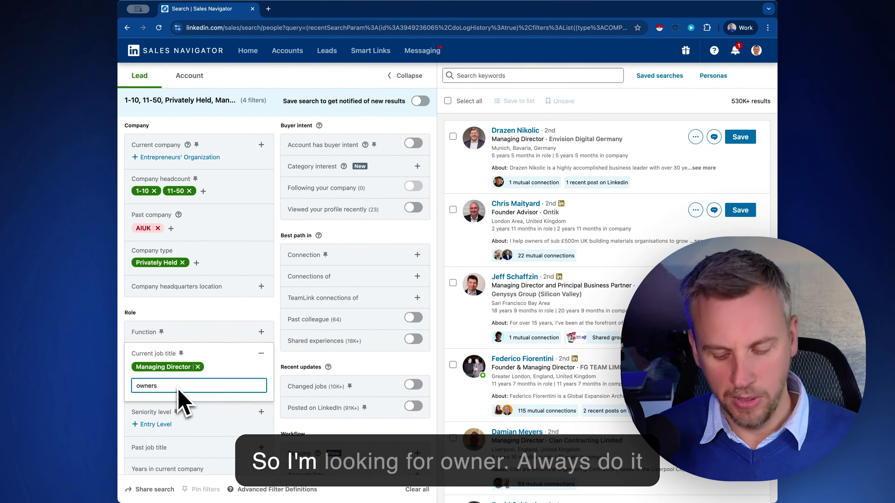
click(209, 400)
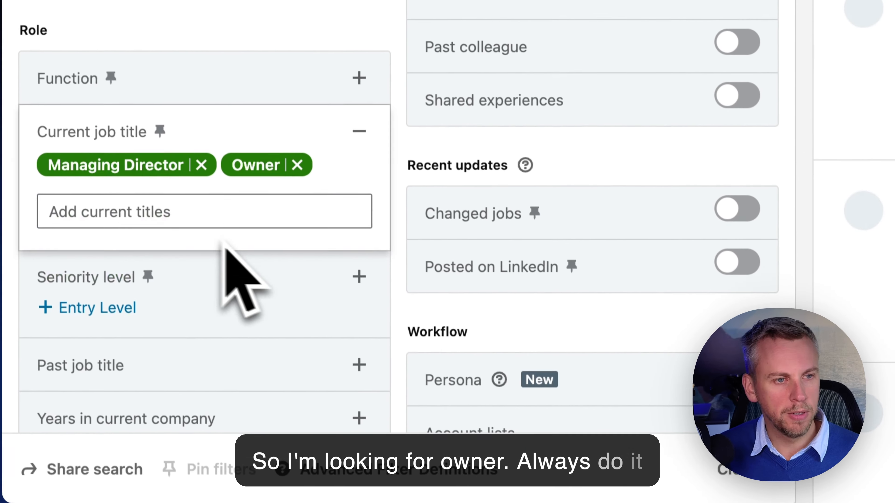
click(193, 208)
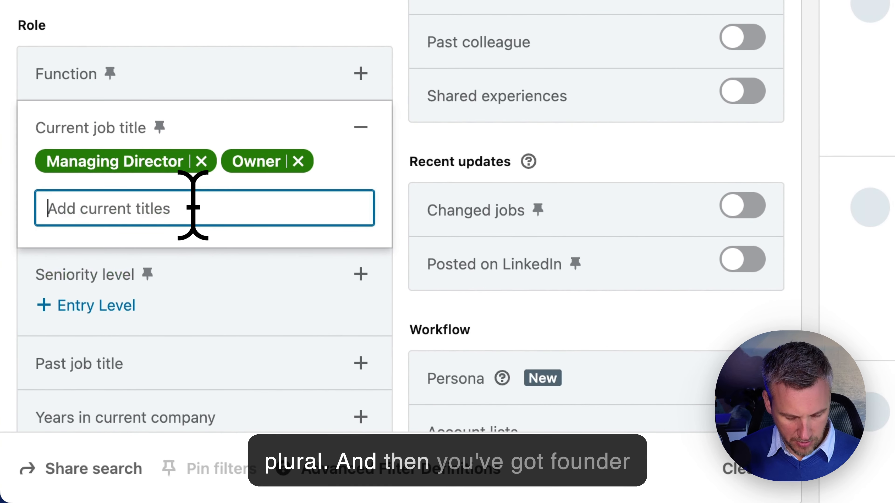
text(Founder)
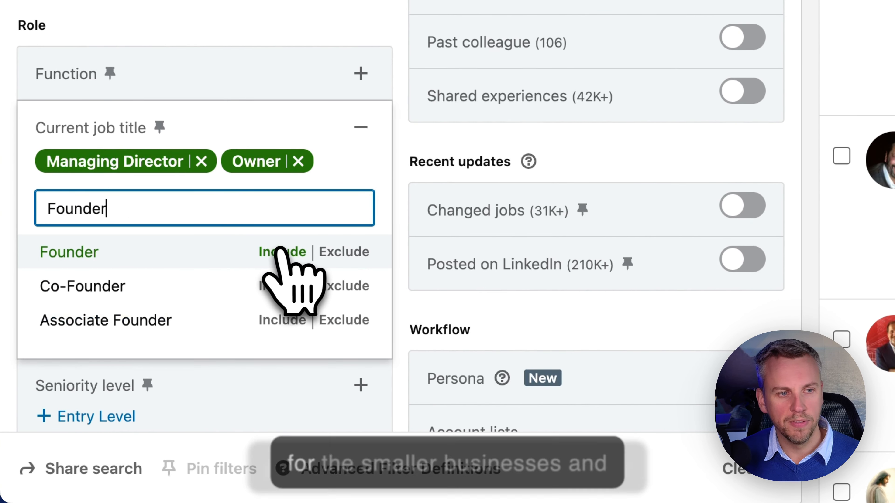
click(277, 252)
Exclude Retired and Semi Retired titles, and include Chief Executive Officer.
click(187, 235)
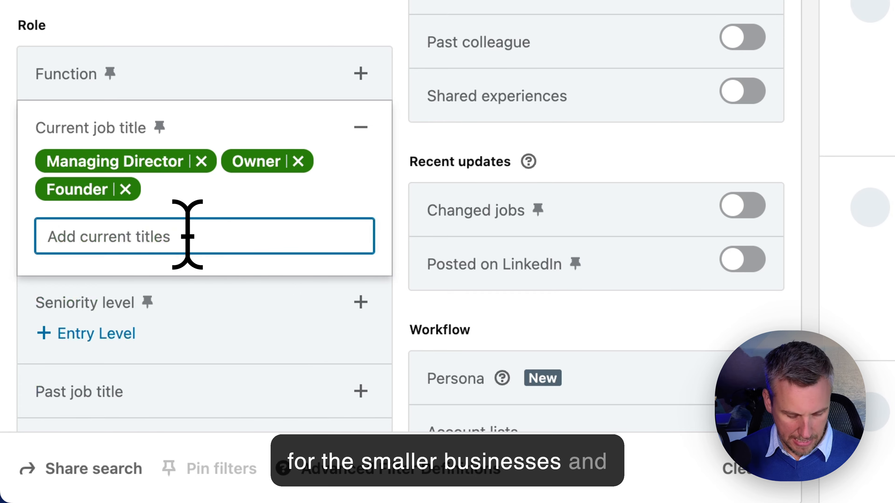
text(Retired)
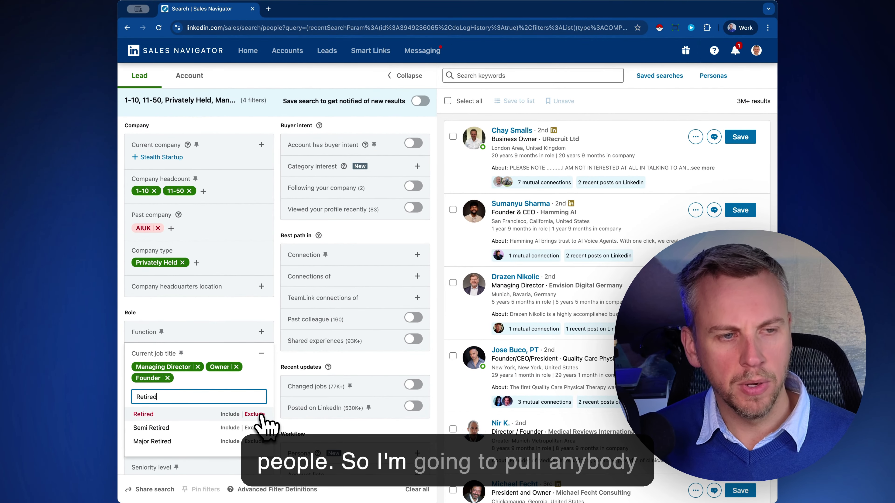
click(260, 414)
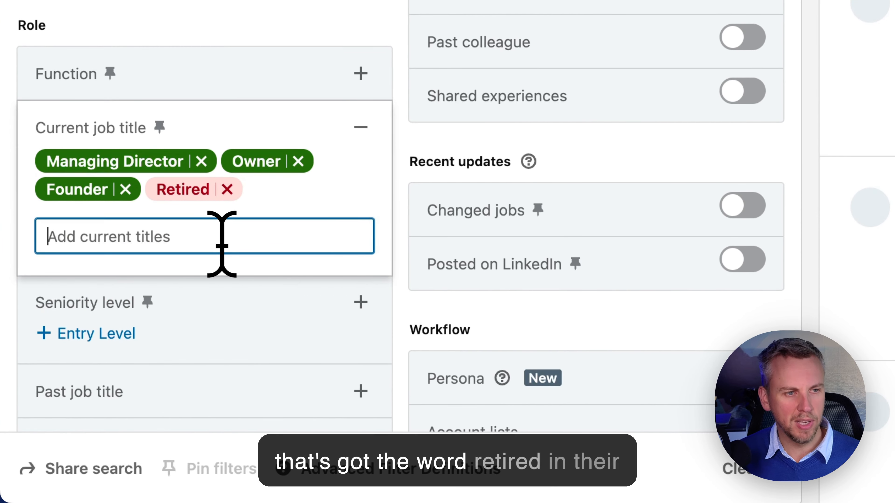
text(Retire)
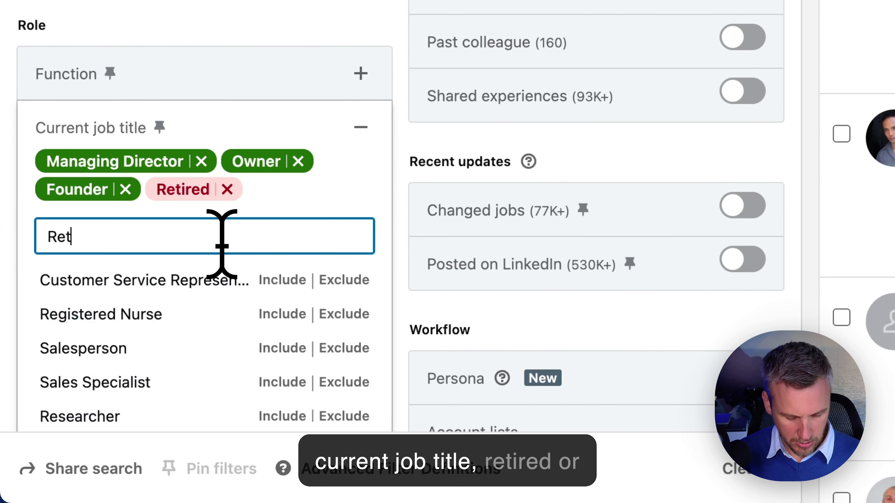
text(d)
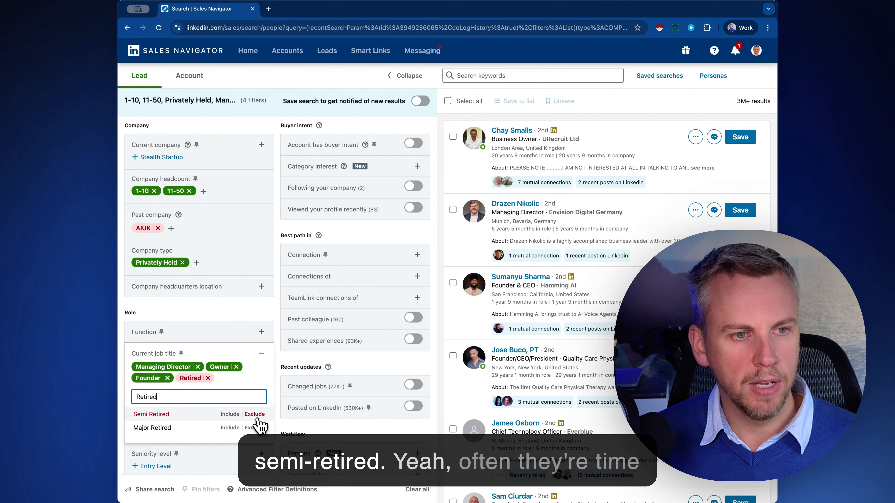
click(267, 398)
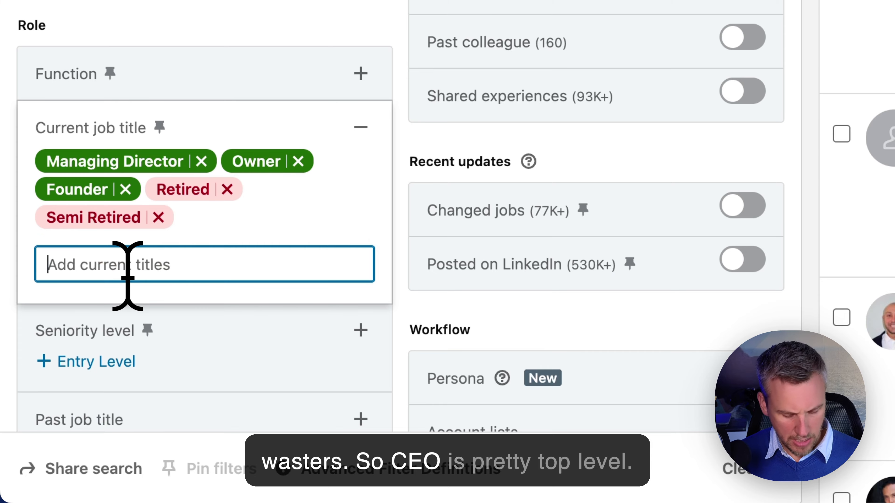
text(CEO)
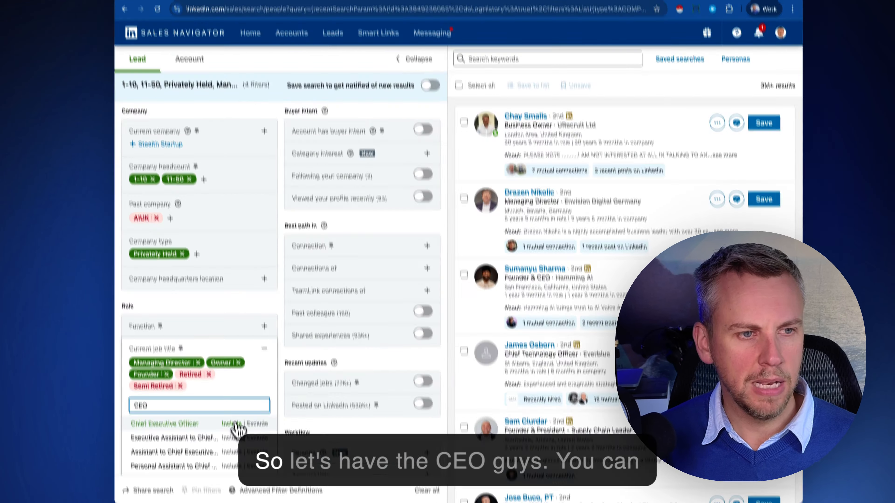
click(233, 423)
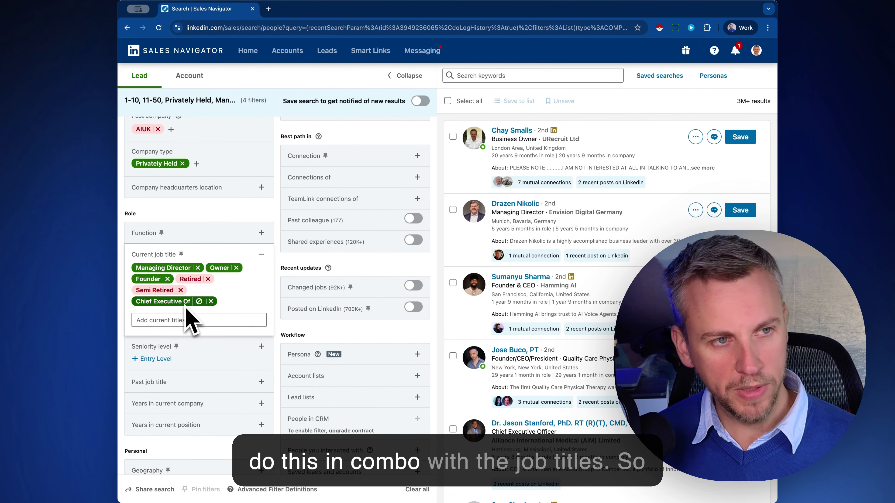
Include Director, CXO and Owner / Partner seniority levels.
click(261, 346)
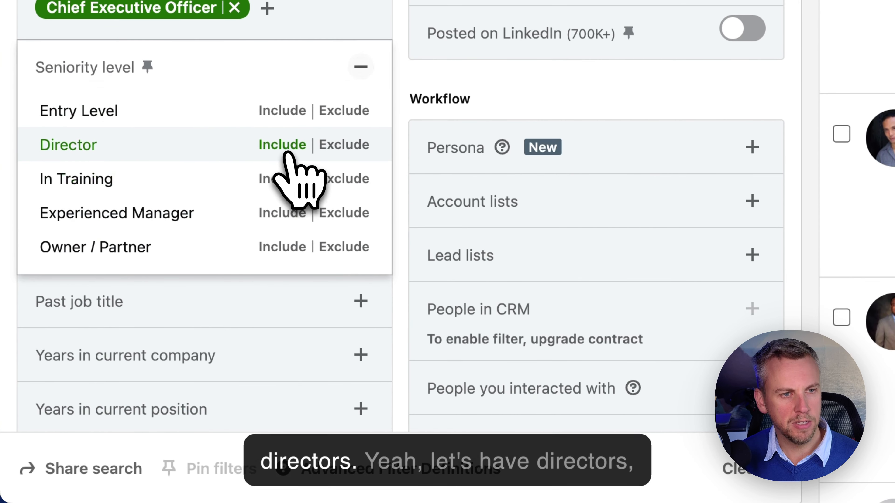
click(284, 146)
click(282, 181)
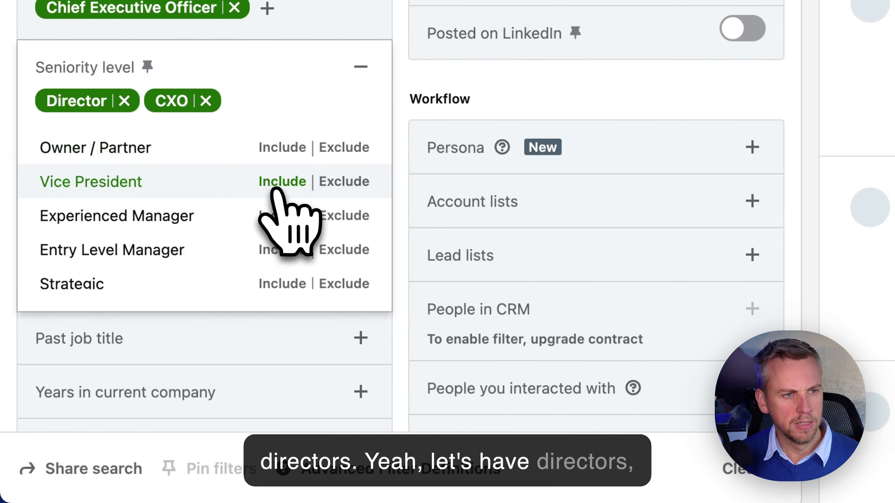
click(298, 147)
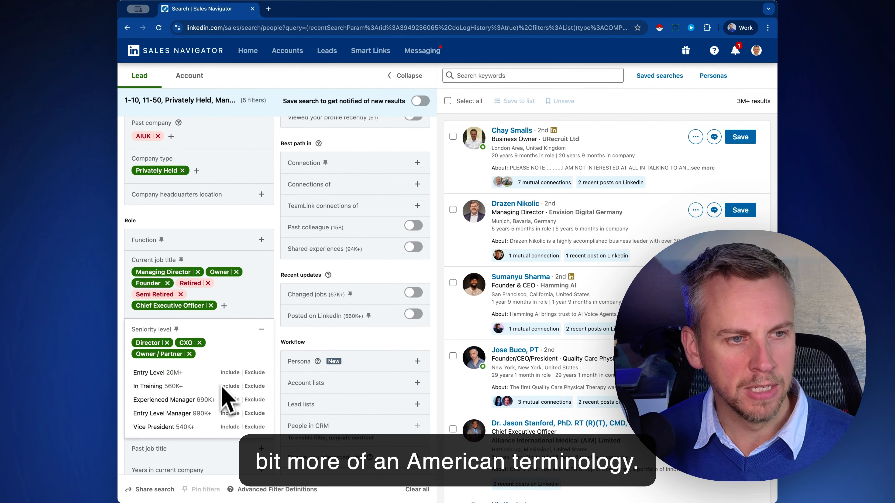
scroll(239, 418, down, 2)
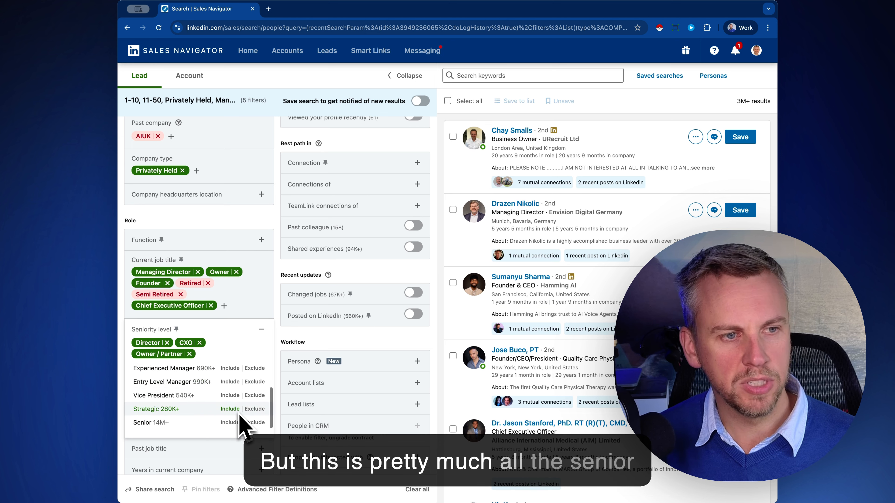
scroll(236, 417, up, 2)
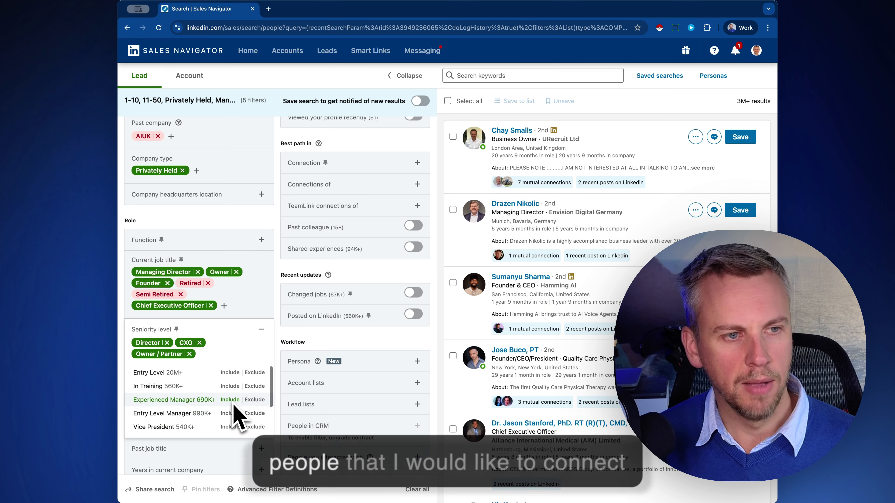
click(261, 332)
Try 'Retired' in Past job title, then clear it and leave that filter empty.
click(189, 374)
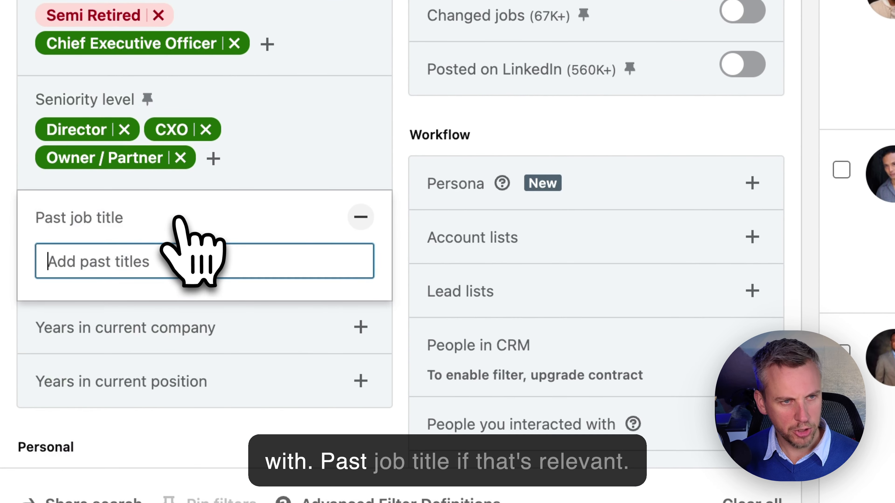
text(Re)
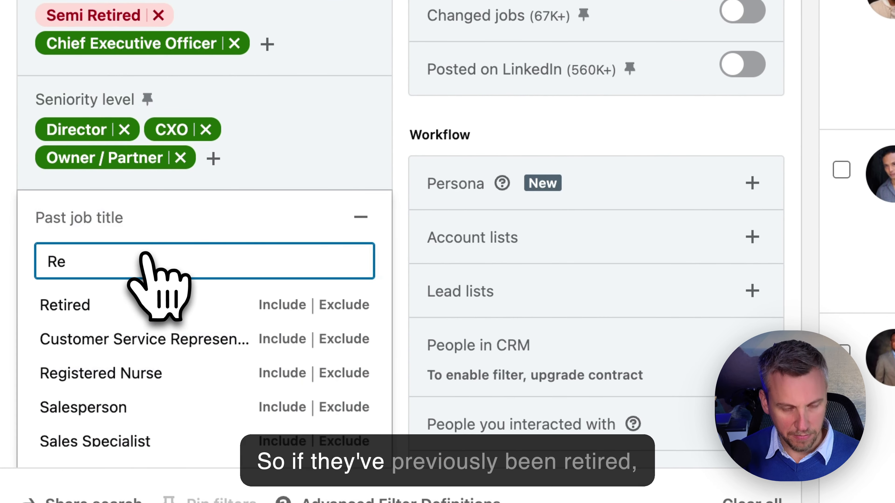
text(tired)
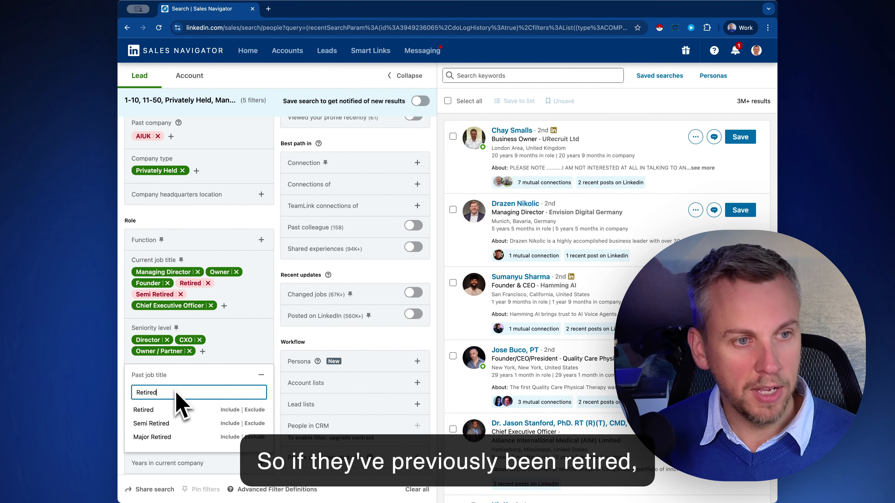
key(BackSpace)
key(BackSpace)
key(BackSpace)
key(BackSpace)
key(BackSpace)
key(BackSpace)
key(BackSpace)
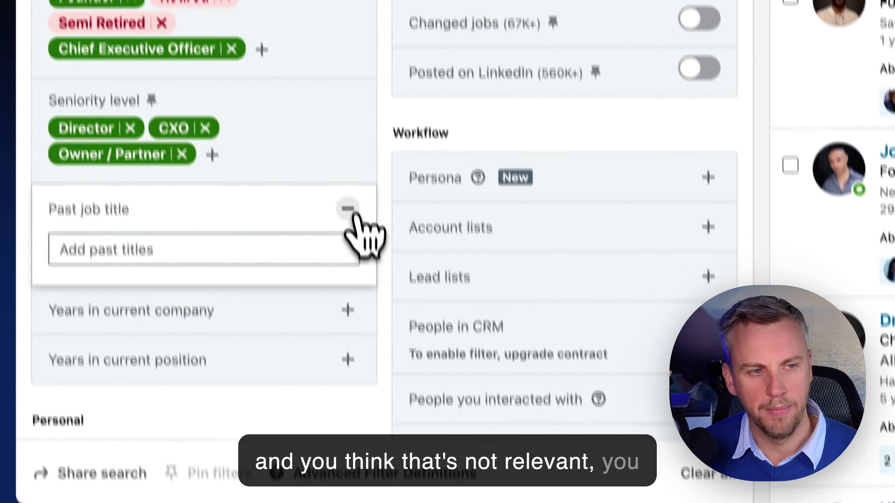
click(261, 374)
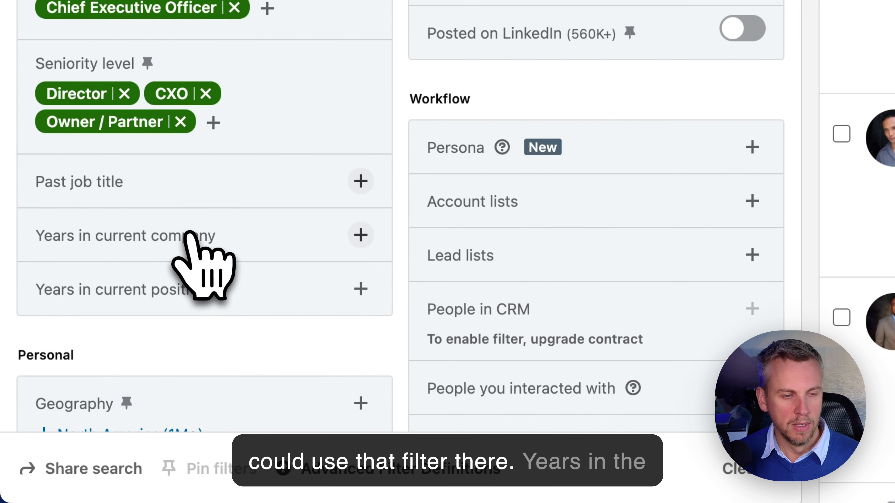
Expand Years in current company and try, then remove, Less than 1 year.
click(360, 234)
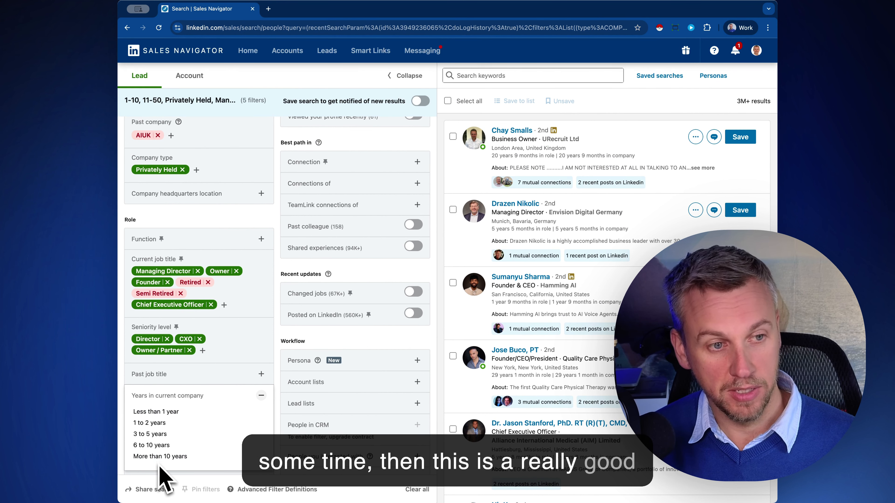
scroll(166, 476, down, 1)
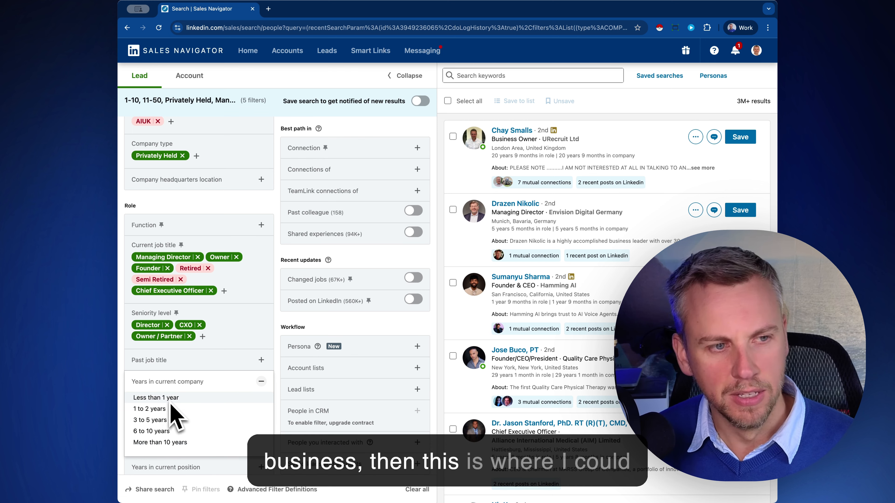
right_click(182, 402)
click(170, 399)
click(170, 398)
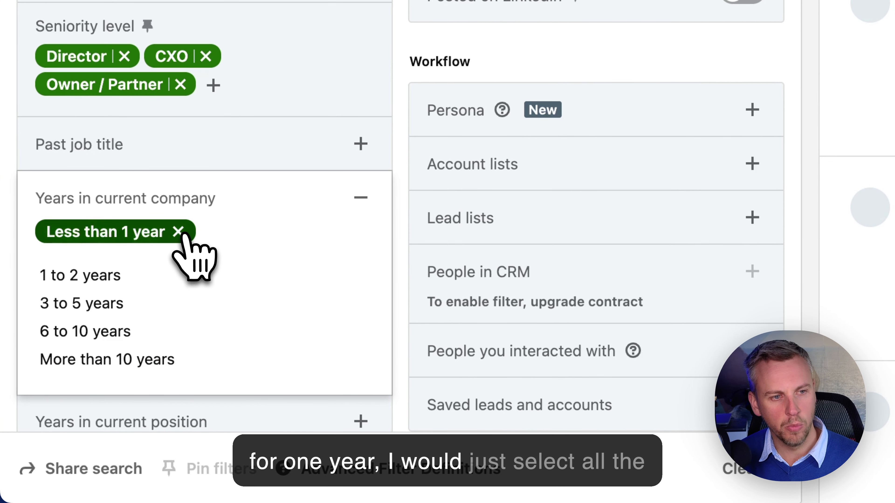
click(178, 232)
Try and remove 3 to 5, 6 to 10 and More than 10 years; show current-position tenure options.
click(153, 350)
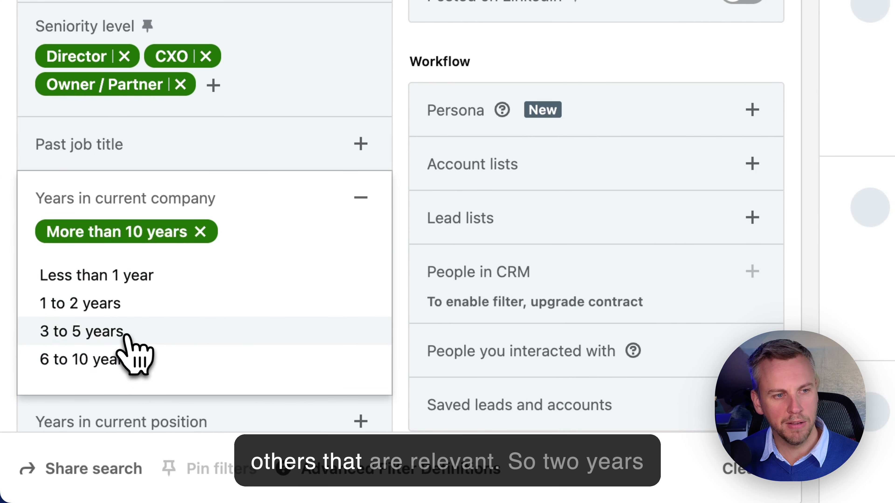
click(125, 332)
click(112, 334)
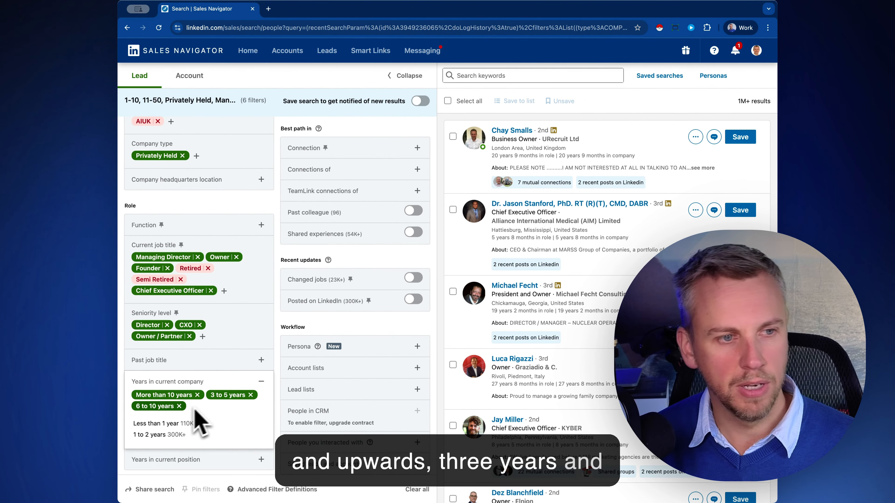
click(179, 406)
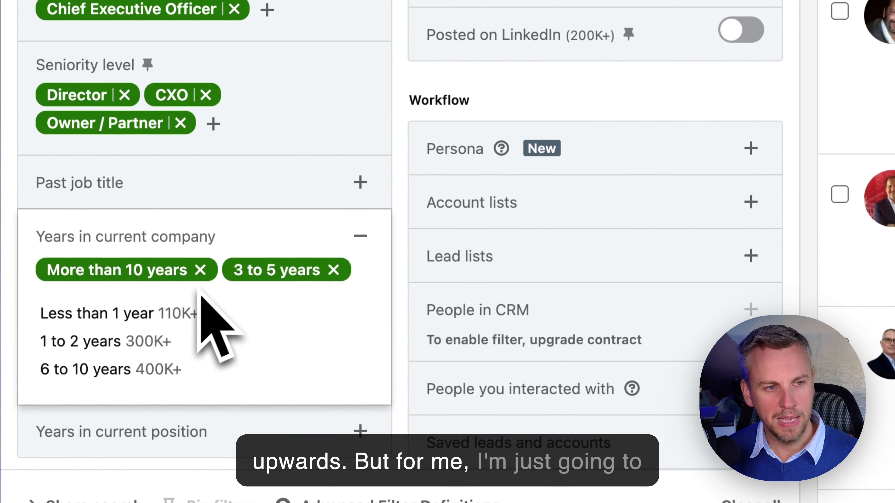
click(200, 269)
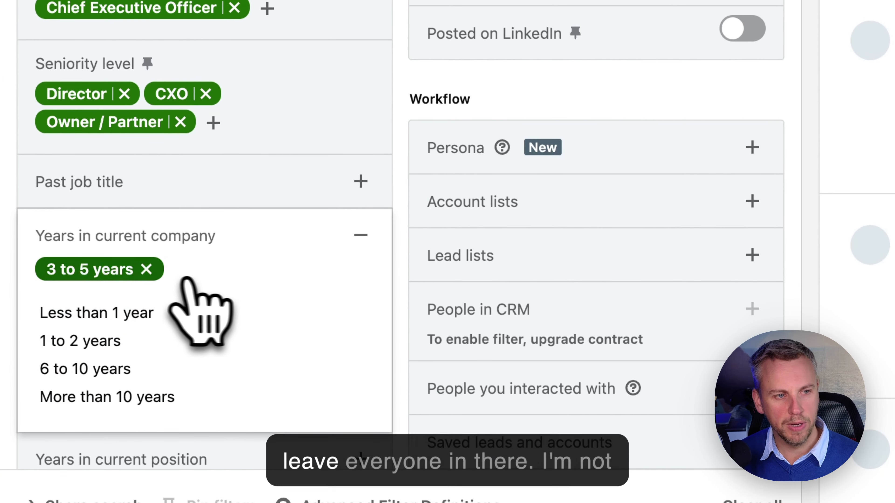
click(155, 270)
click(361, 235)
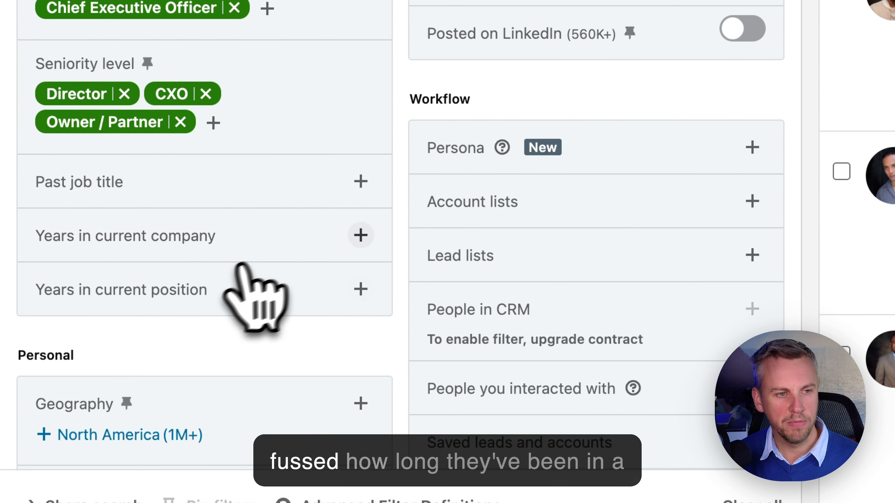
click(158, 297)
Expand the Geography filter and include Dorset, England, United Kingdom.
scroll(214, 310, down, 3)
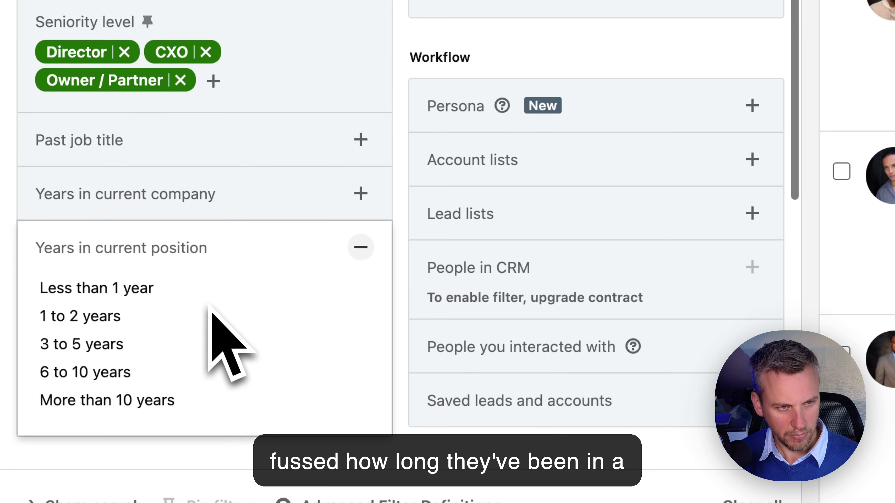
click(364, 177)
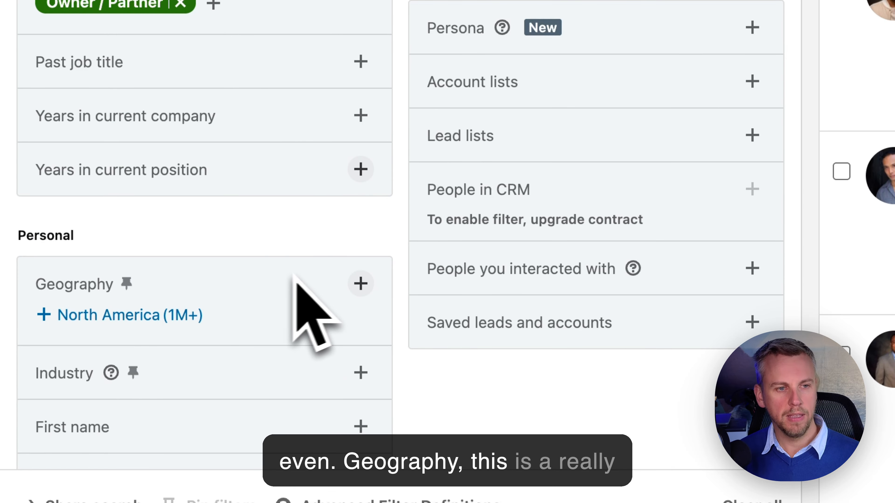
click(360, 284)
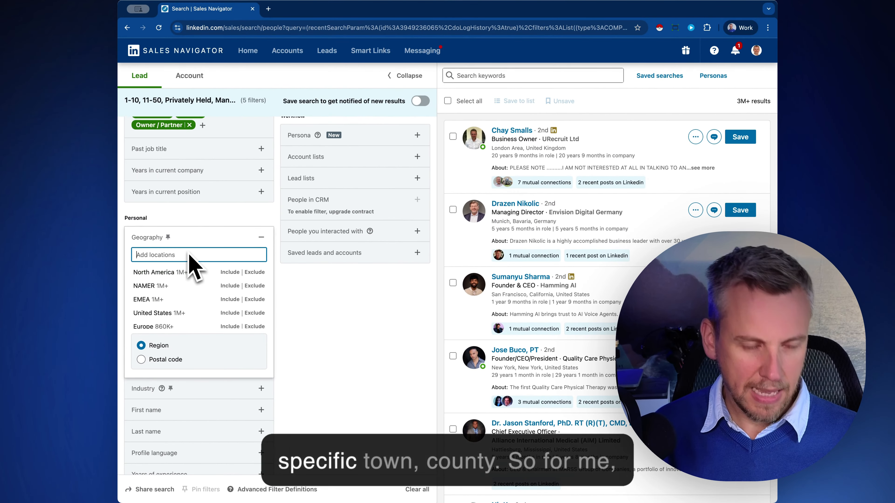
text(t)
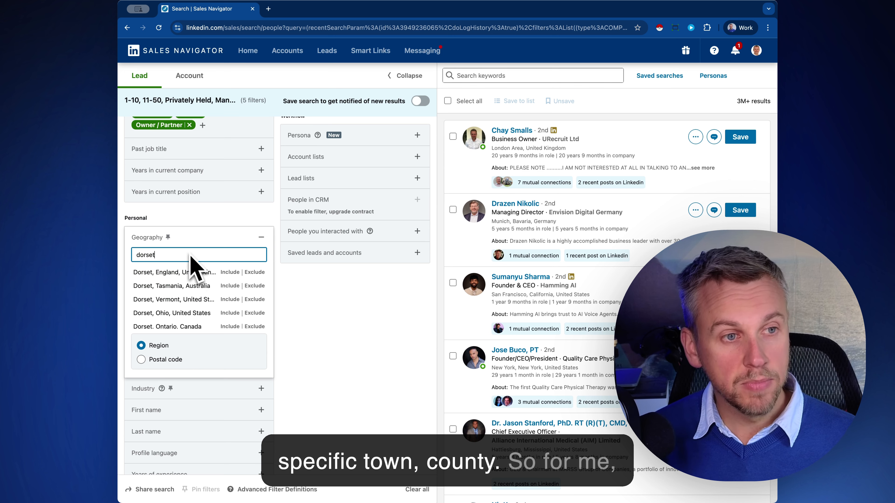
click(230, 272)
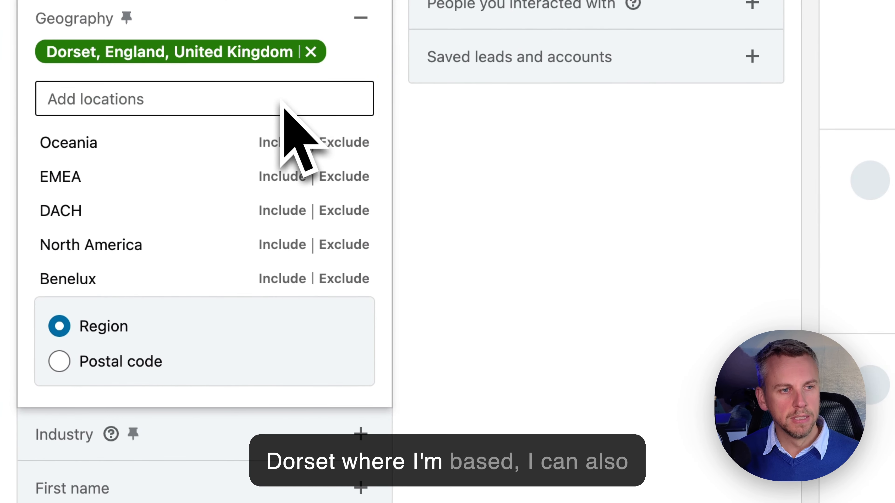
Switch to a postcode radius around DT1 1AA, Dorchester, widened from 10 to 25 miles.
click(152, 368)
click(155, 136)
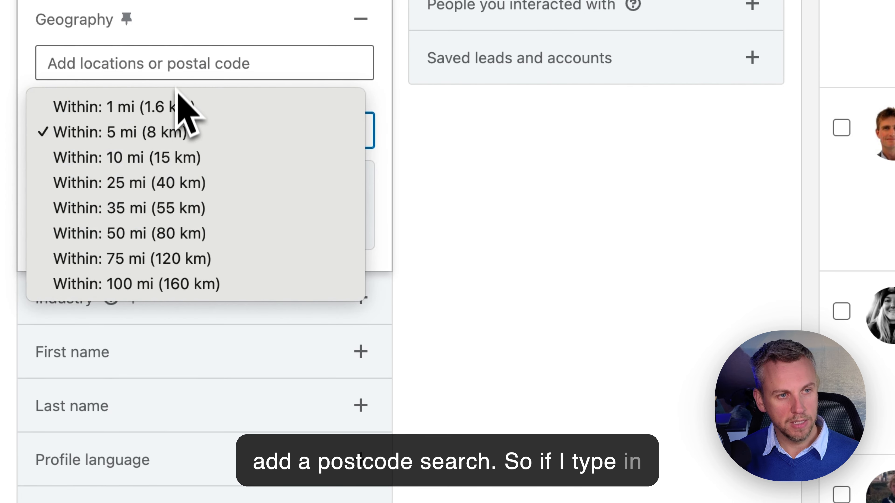
click(184, 159)
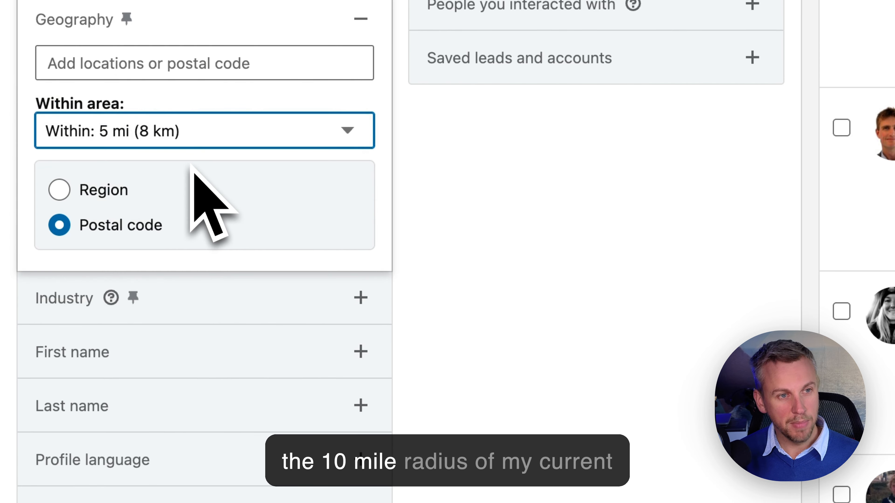
click(148, 71)
text(DT1)
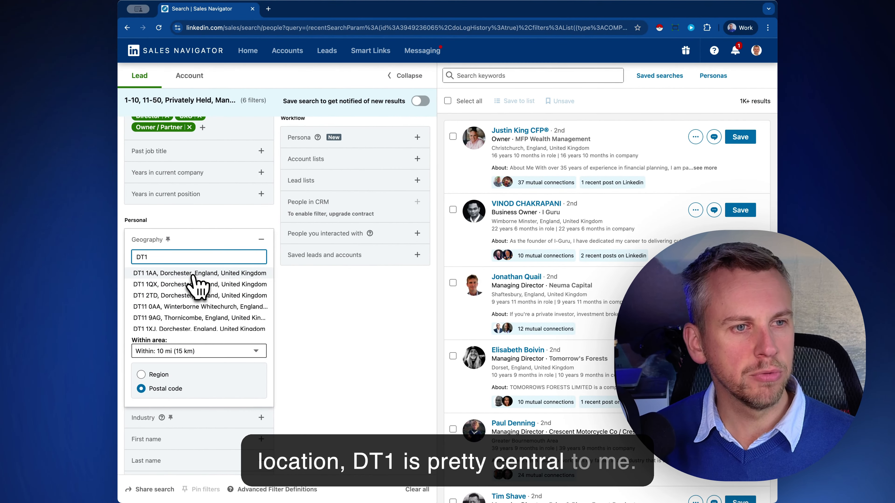
click(193, 274)
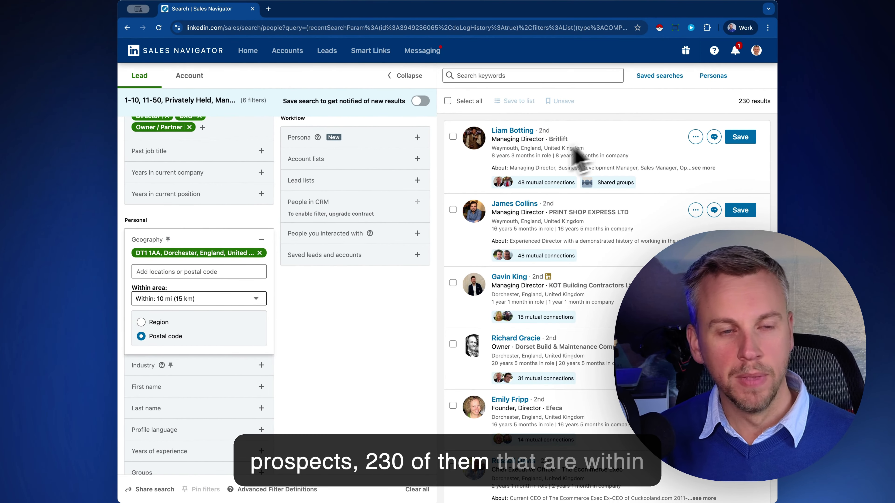
click(203, 301)
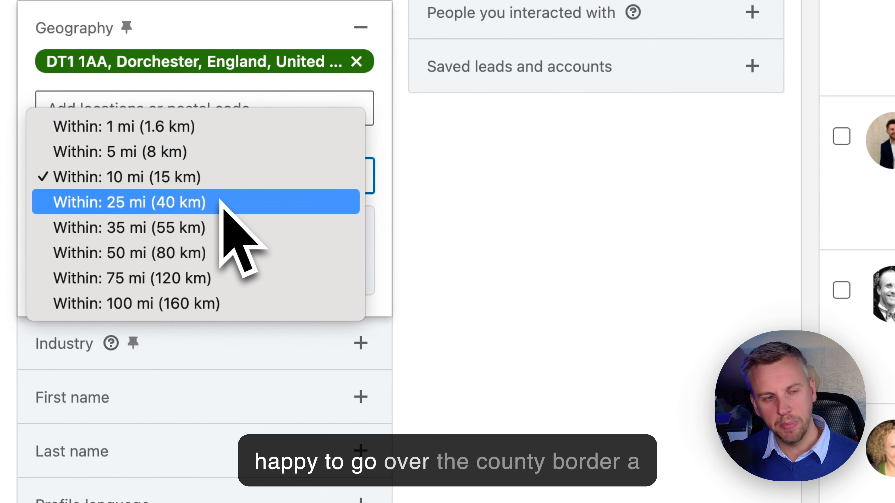
click(211, 206)
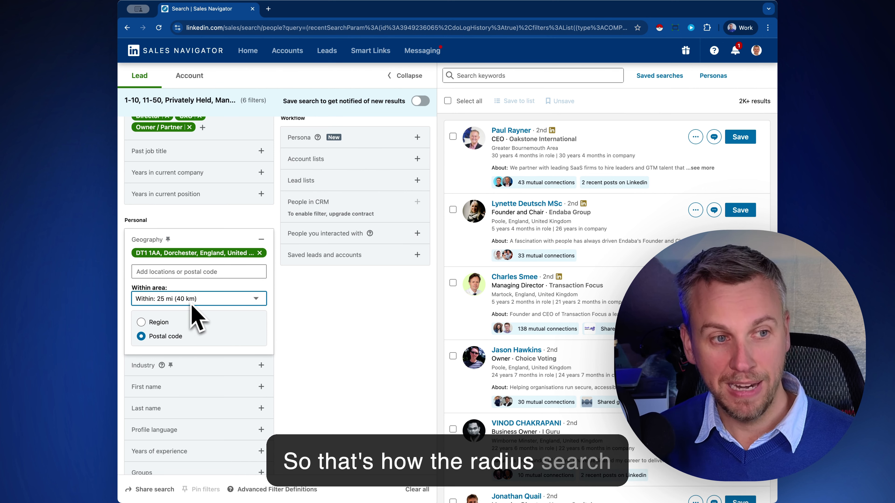
Include Dorset, England, United Kingdom as the lead geography region.
click(163, 321)
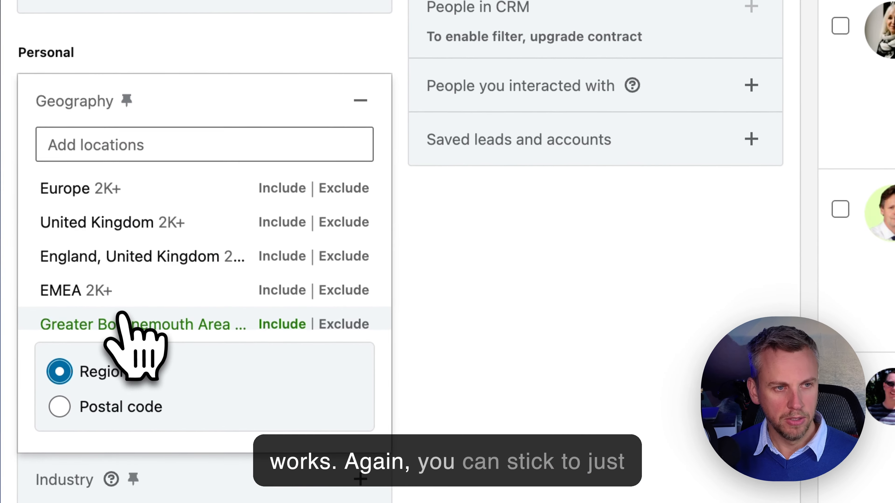
click(123, 154)
text(Do)
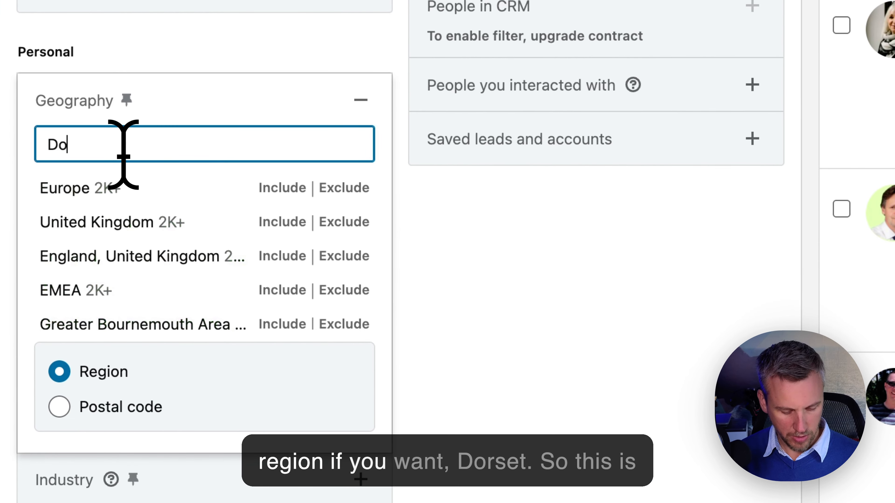
text(rset)
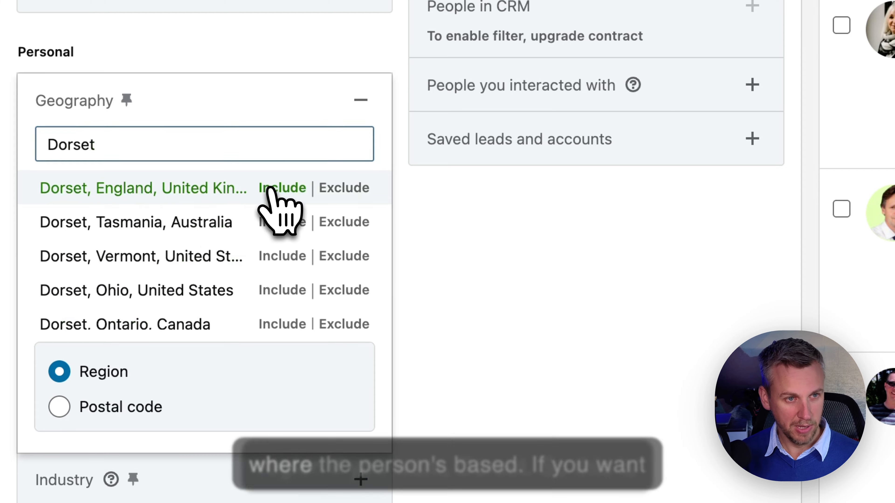
click(267, 190)
Include Dorset in the company headquarters location filter, narrowing results to 434.
scroll(317, 252, up, 5)
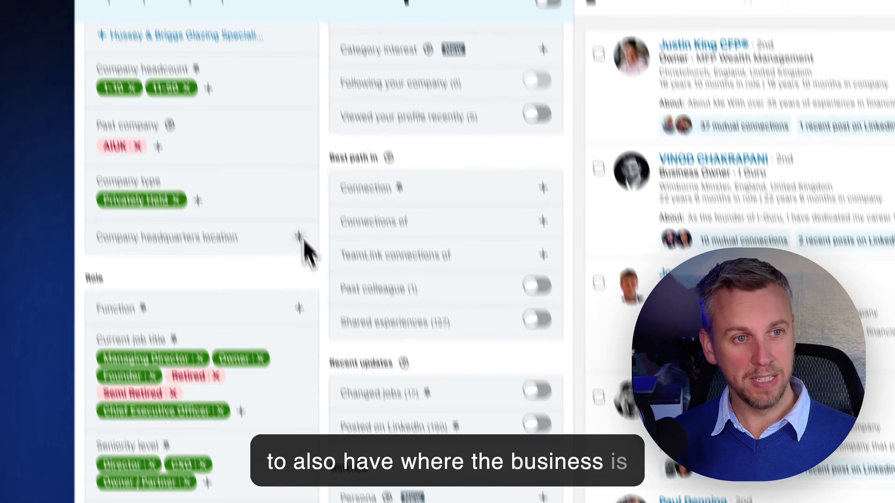
click(360, 68)
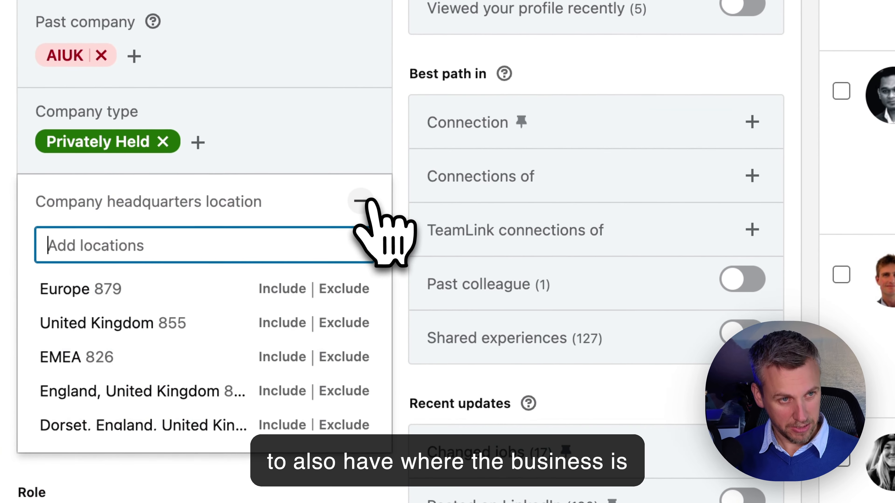
text(dorset)
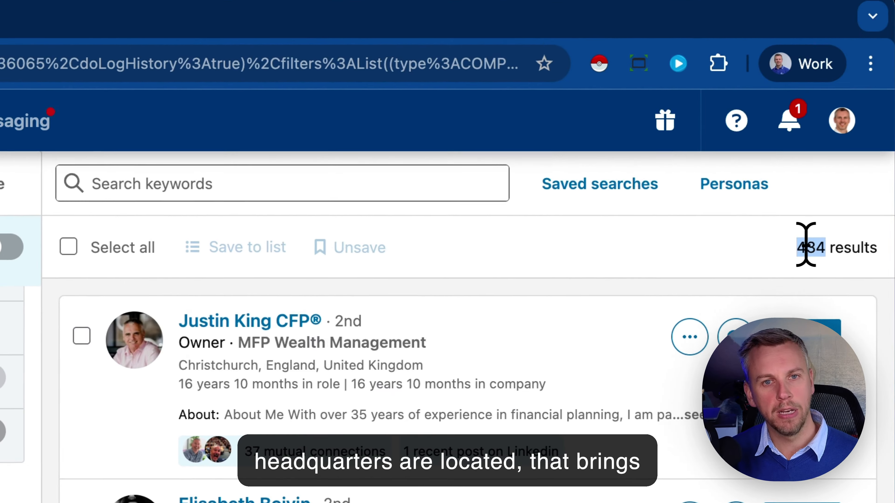
double_click(743, 101)
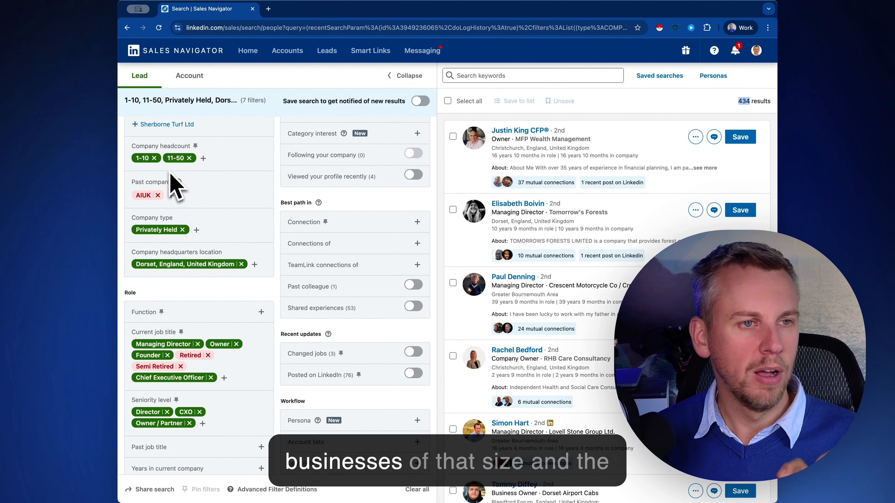
scroll(504, 307, down, 5)
scroll(236, 335, down, 6)
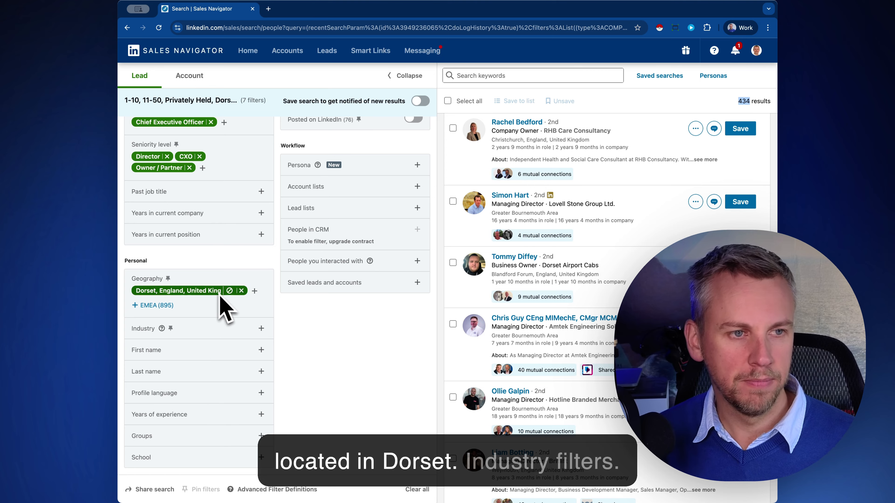
click(211, 335)
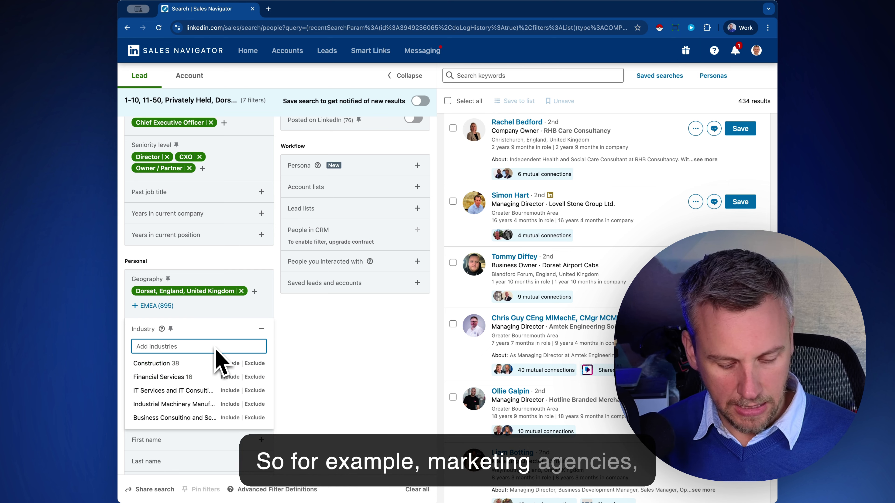
text(ing)
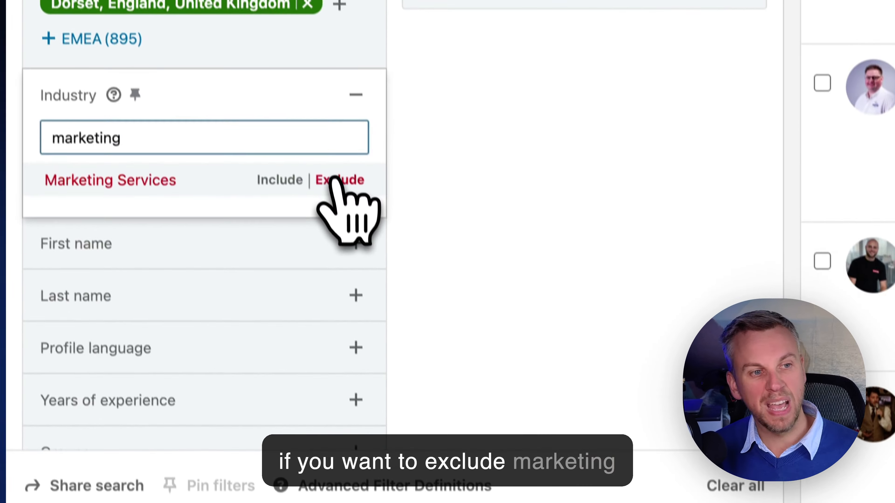
click(251, 364)
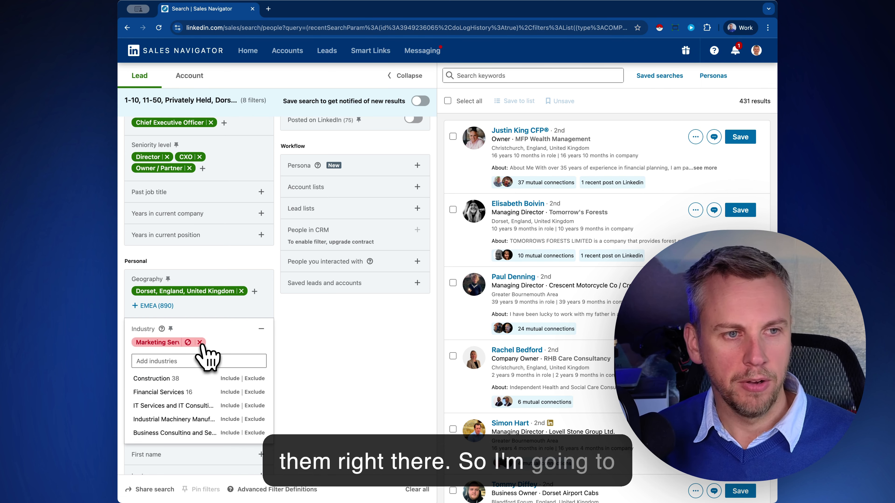
click(199, 342)
click(306, 375)
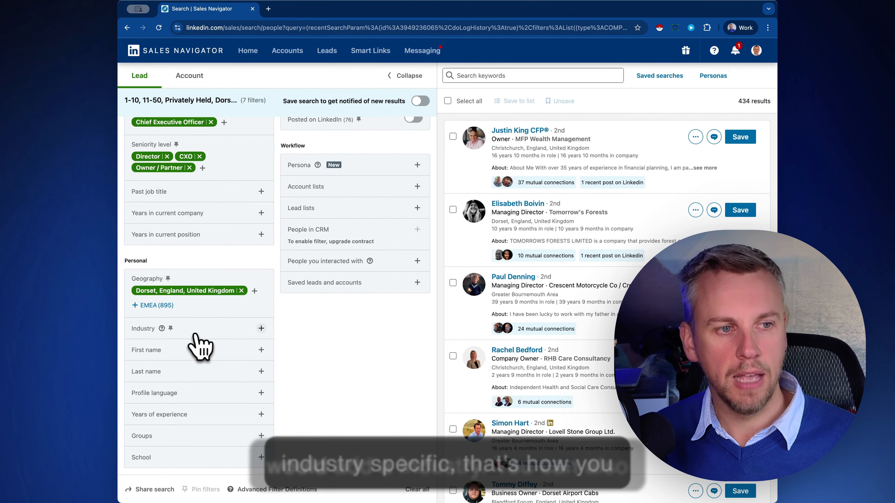
Limit leads to English-language profiles.
click(186, 392)
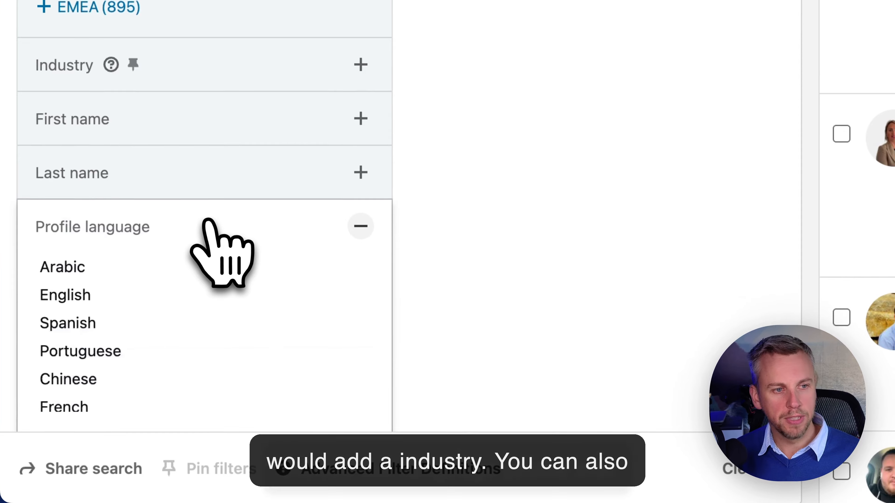
click(141, 420)
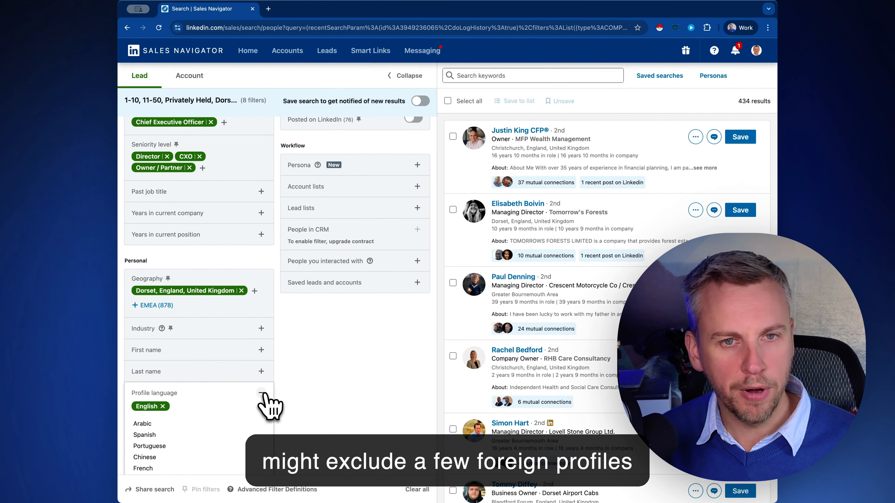
click(317, 227)
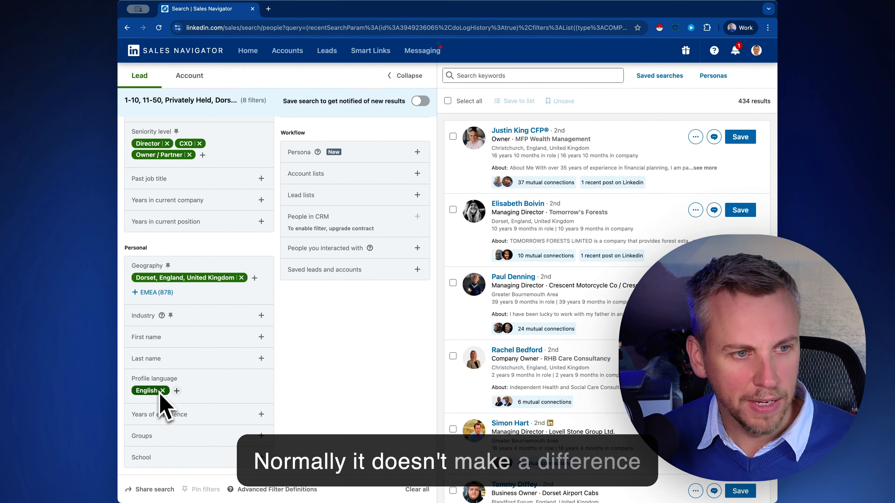
Try the Business Events in Dorset and Hampshire group filter, then remove it again.
click(170, 437)
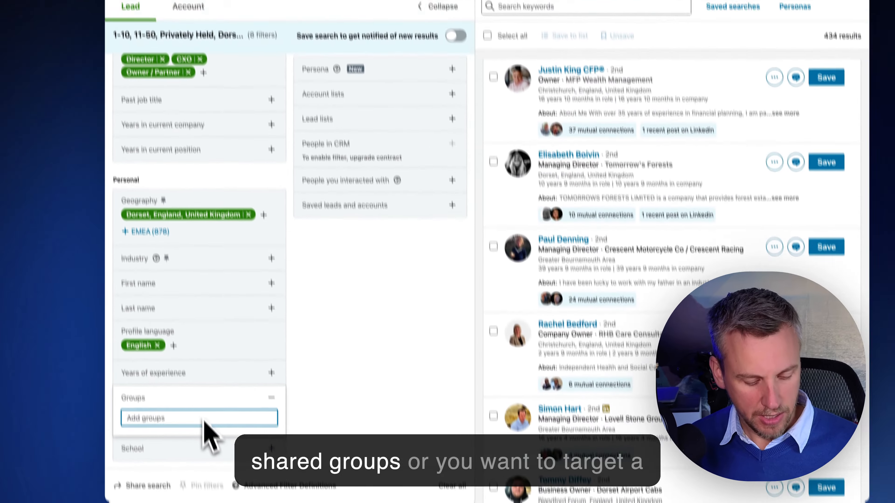
text(dorset)
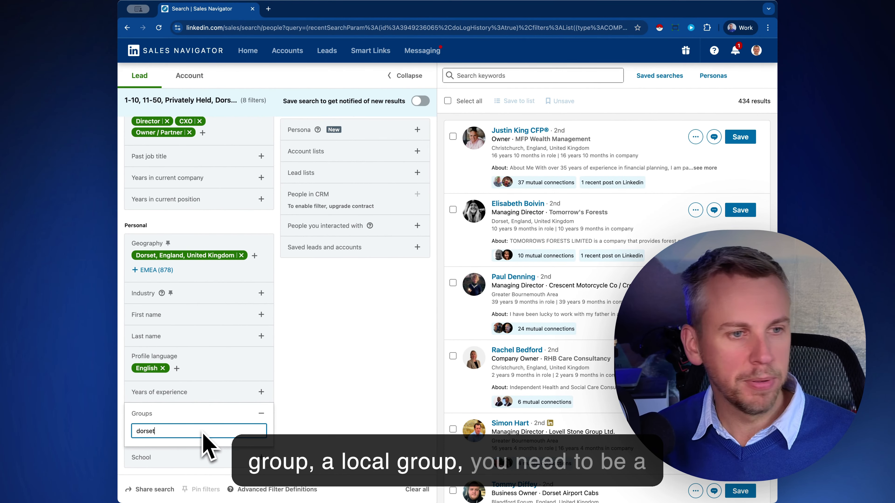
scroll(211, 434, down, 2)
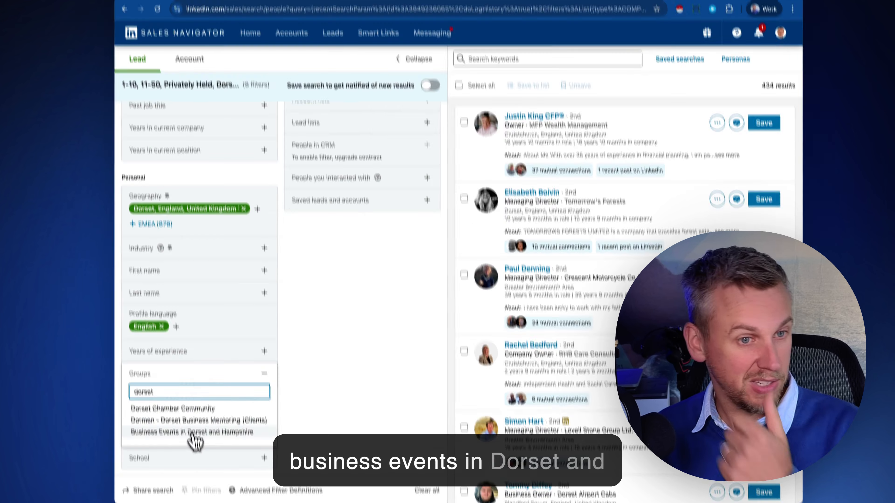
click(190, 437)
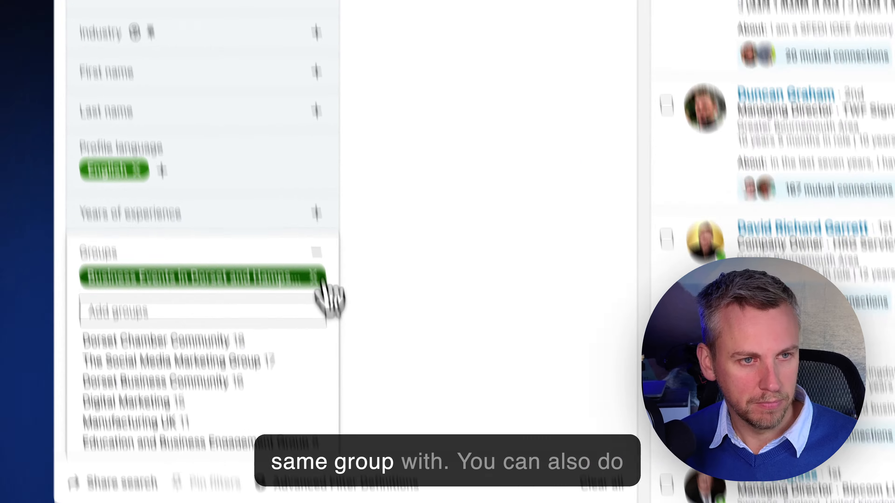
click(260, 376)
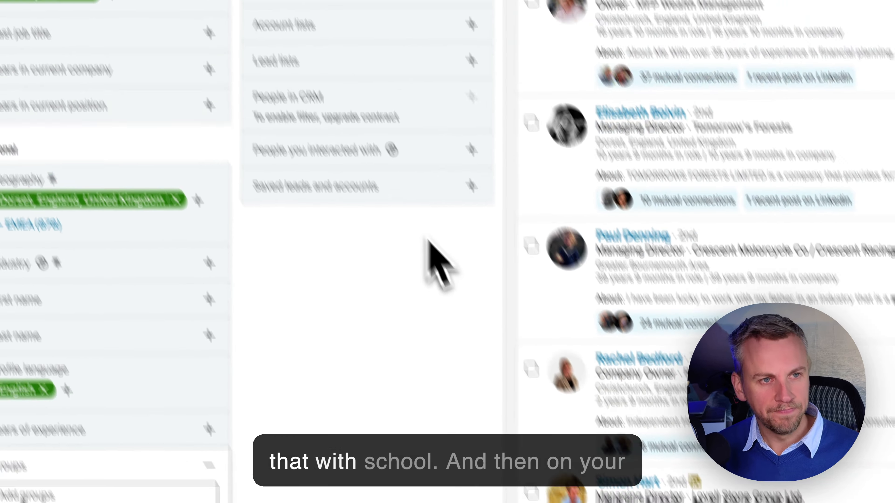
scroll(397, 288, up, 10)
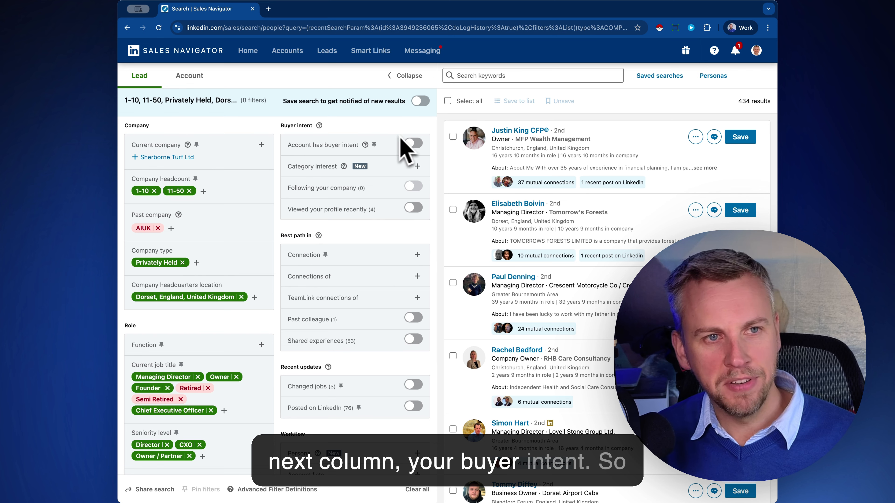
click(412, 144)
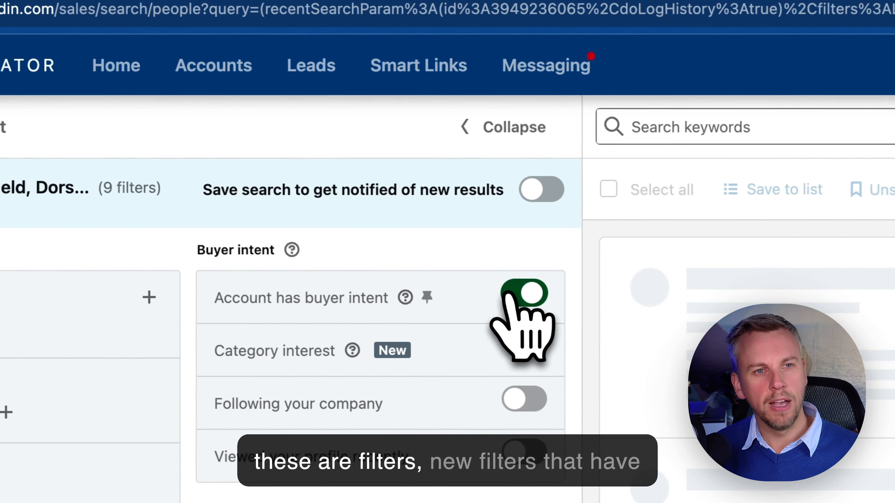
click(322, 310)
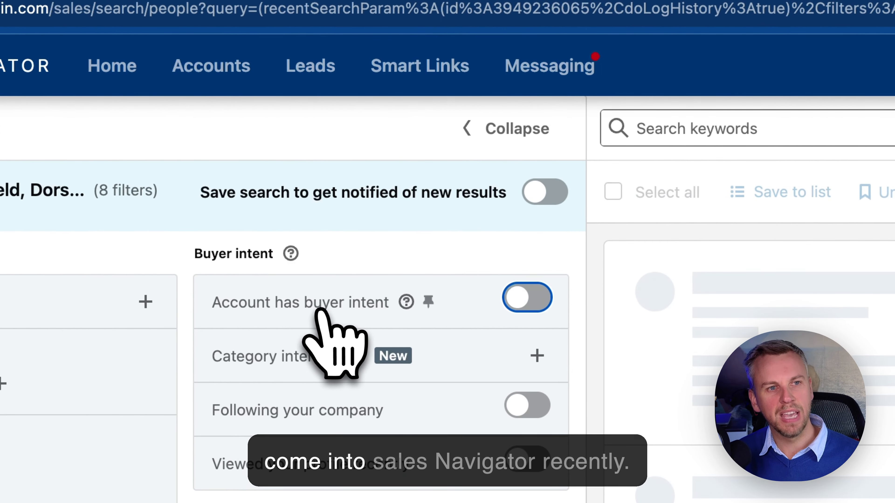
click(529, 299)
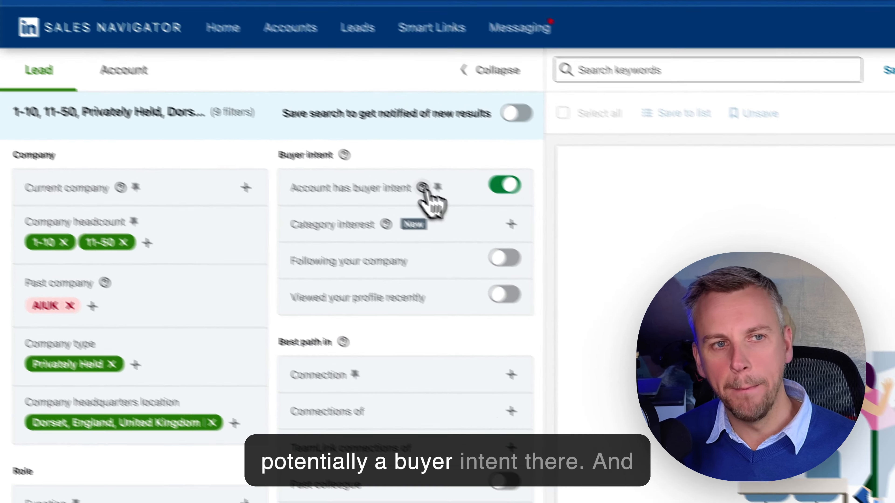
click(367, 146)
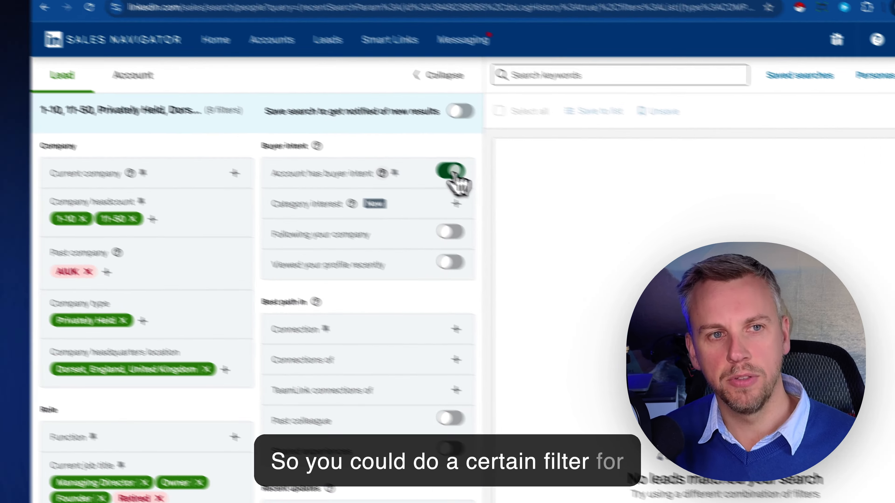
click(414, 143)
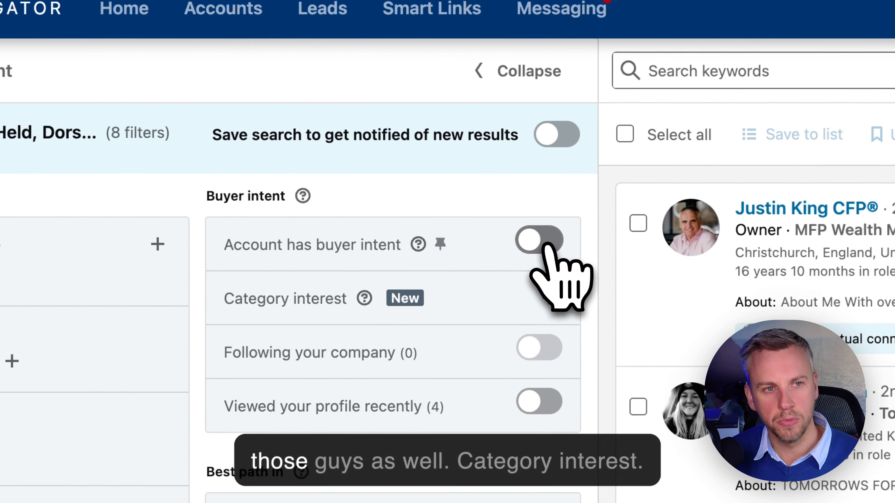
Add Lead Generation Software as a category interest, leaving 29 results.
click(321, 307)
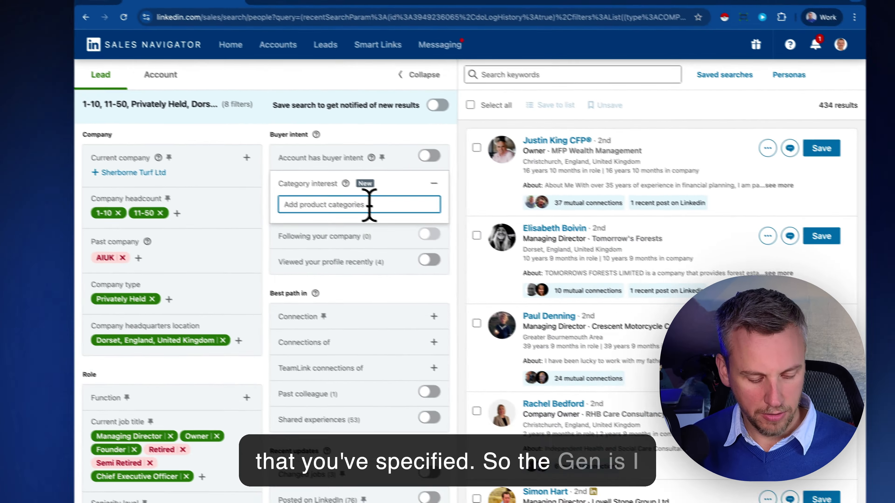
text(lead ge)
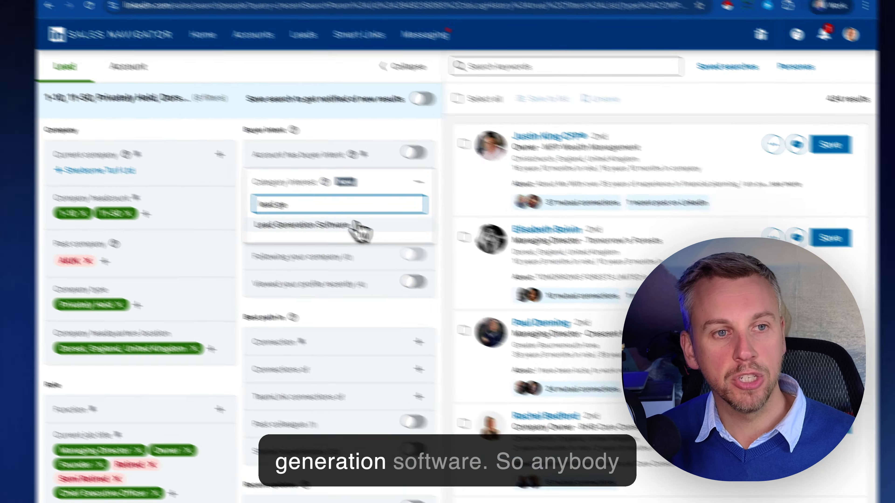
click(366, 200)
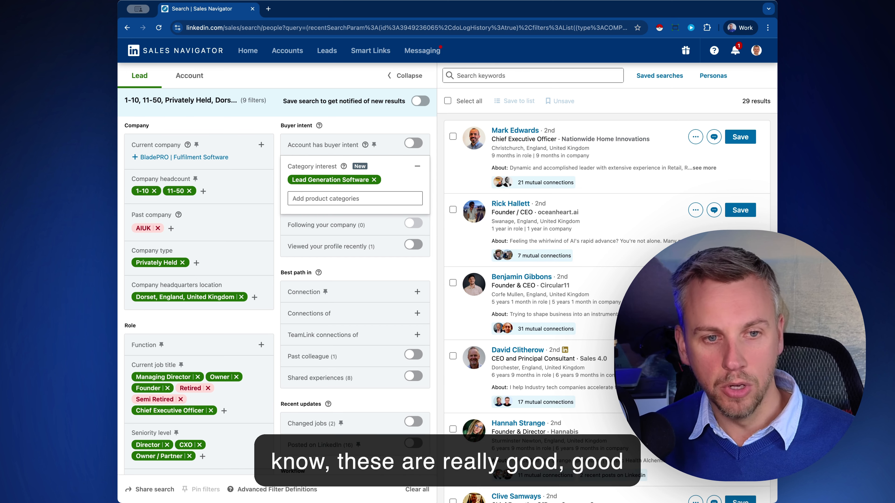
scroll(606, 282, down, 5)
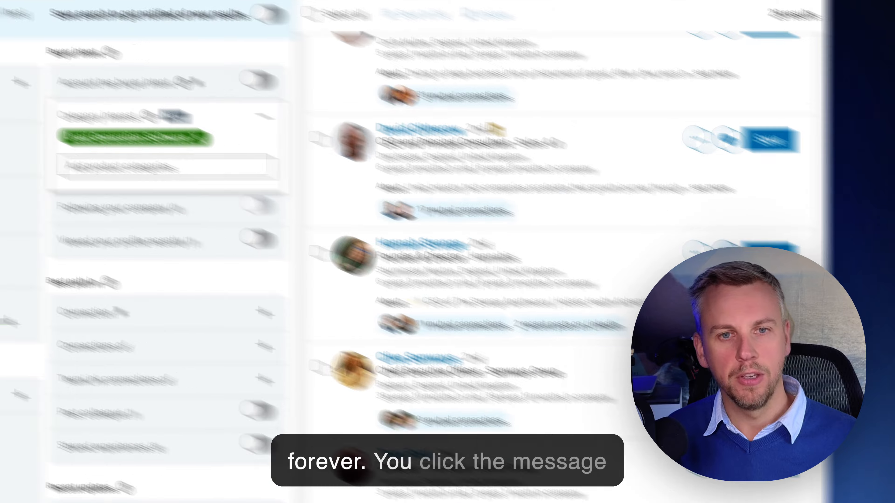
Message a listed lead with the AI-drafted 'Supporting Small Business Growth' InMail and confirm sending.
click(713, 255)
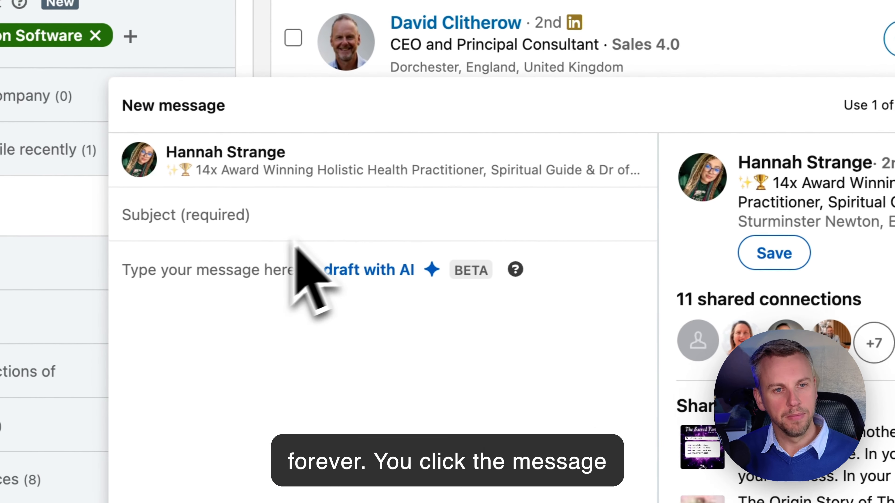
click(357, 271)
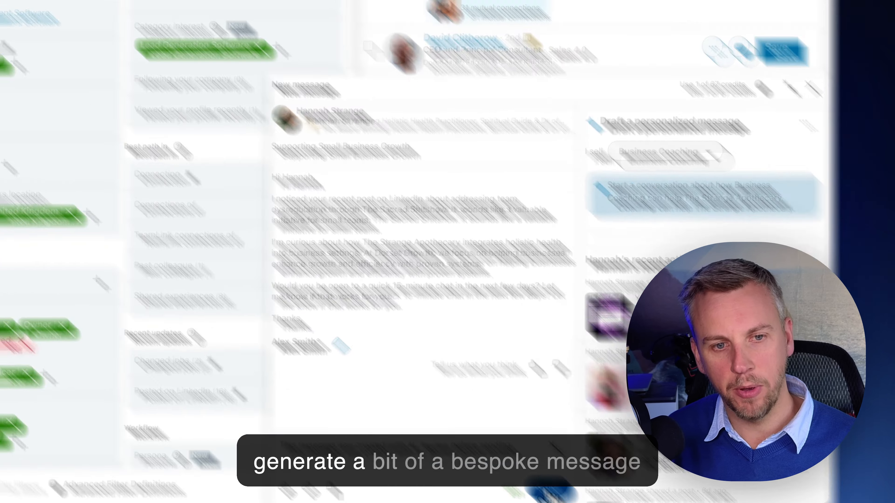
click(577, 490)
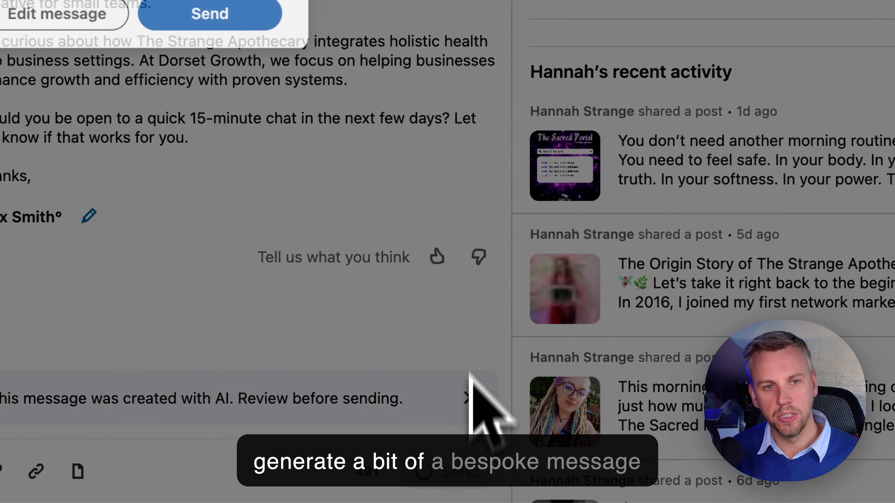
click(299, 251)
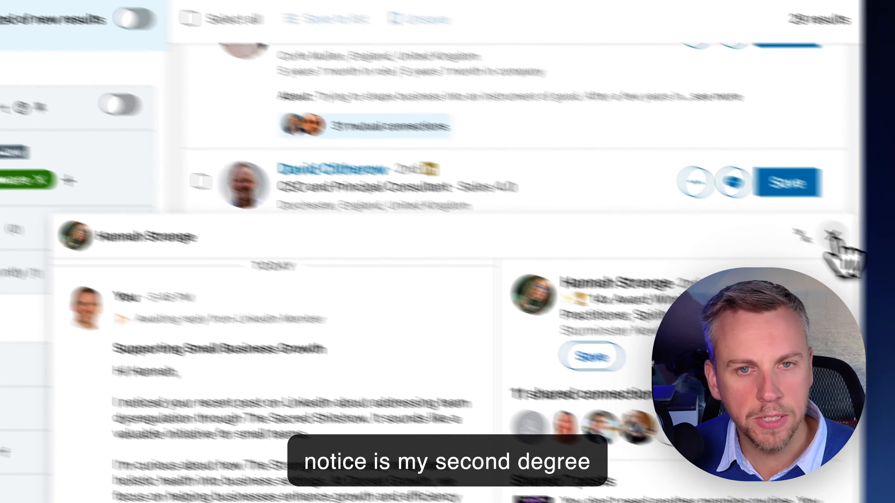
Filter to 2nd and 3rd+ degree connections and remove the Lead Generation Software interest, giving 330 results.
click(762, 207)
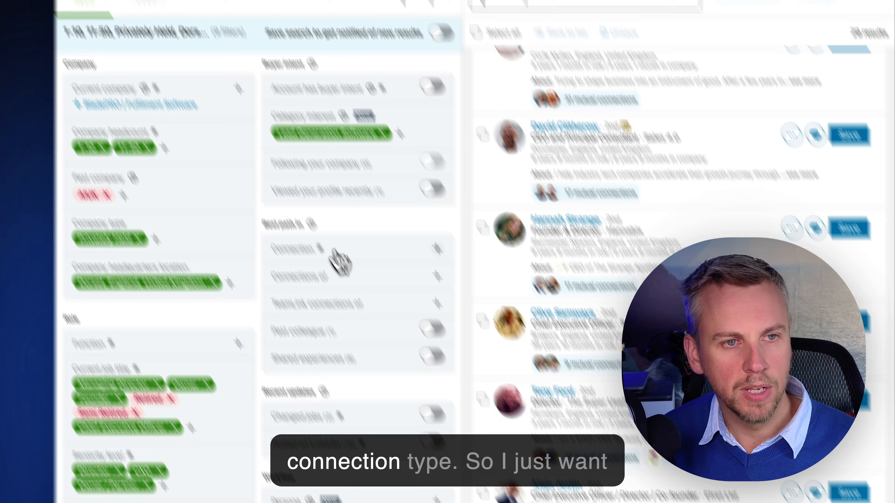
click(343, 271)
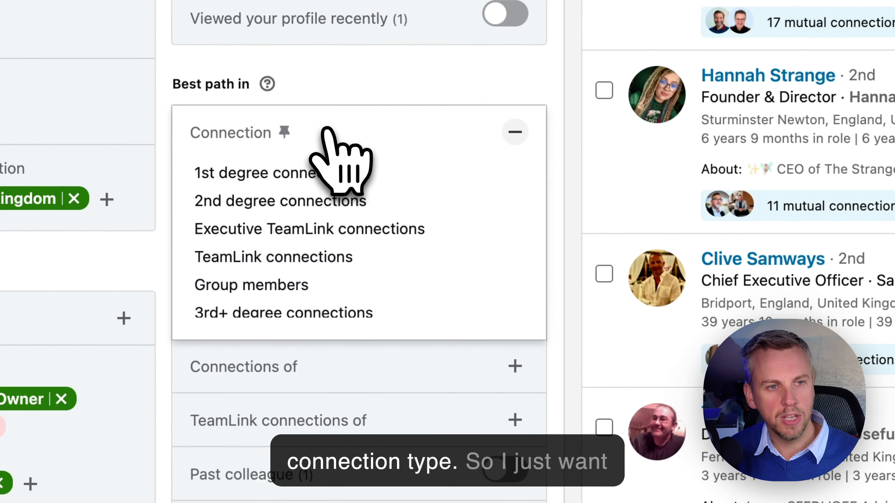
click(262, 201)
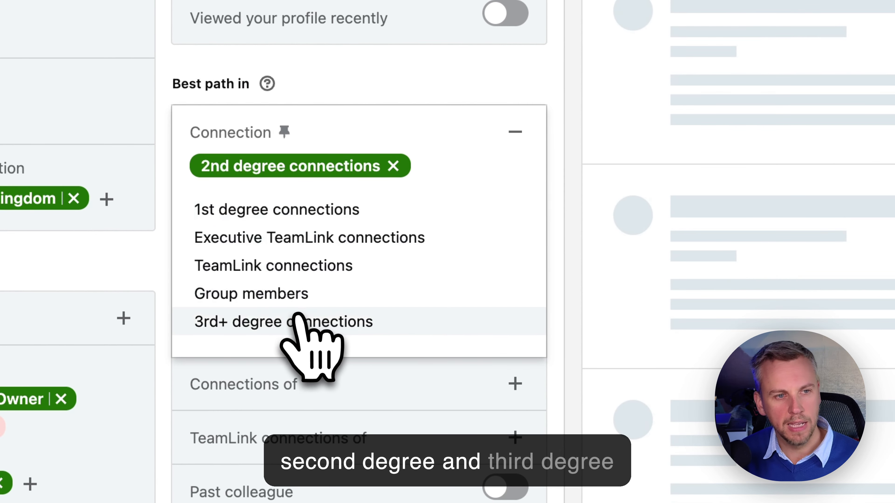
click(306, 321)
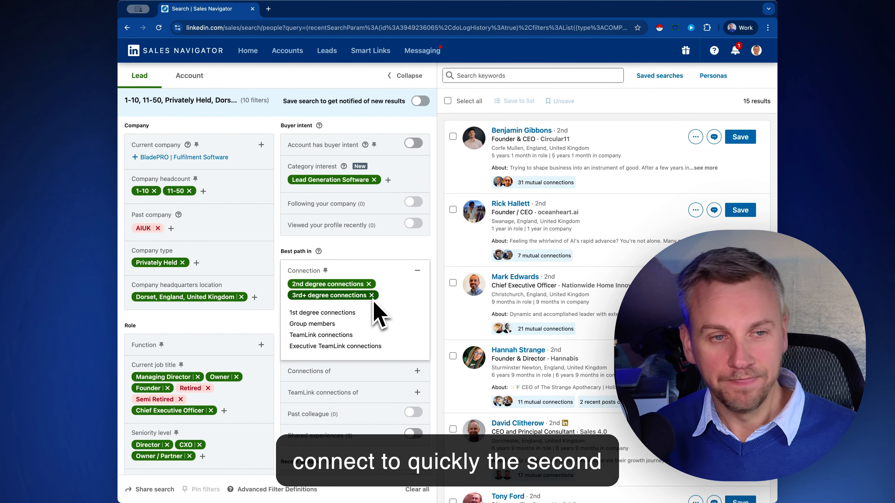
click(374, 180)
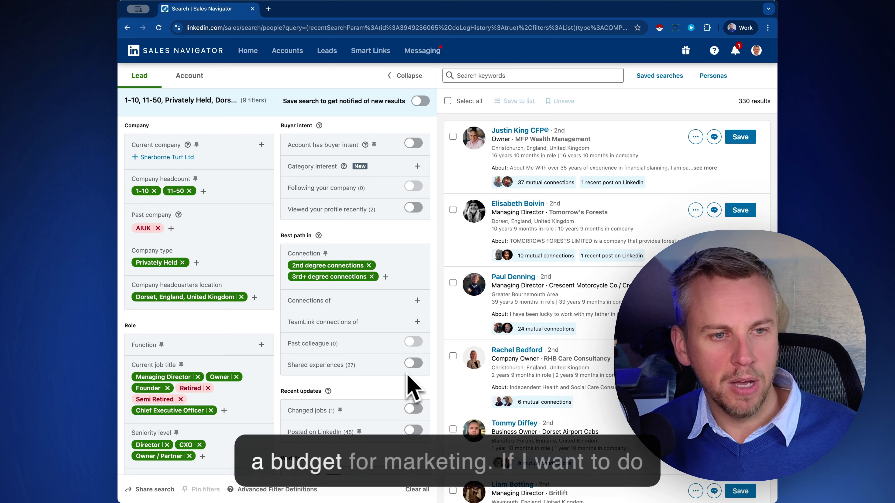
scroll(409, 386, down, 4)
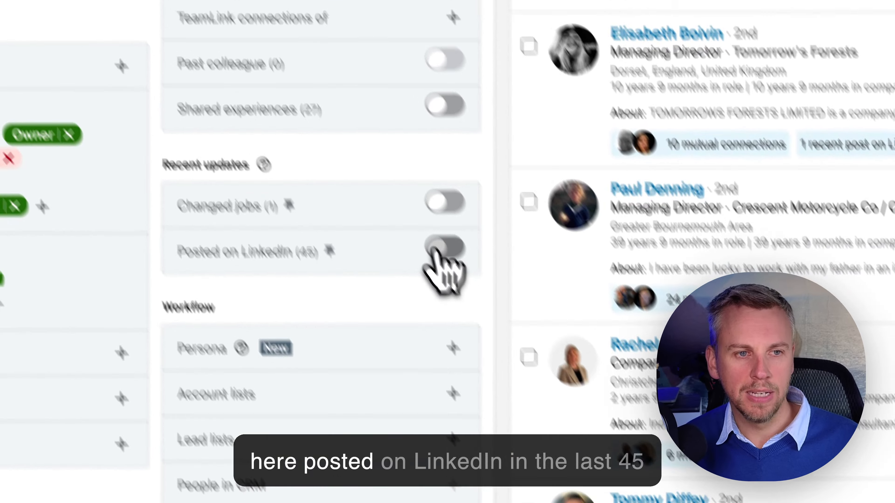
click(409, 305)
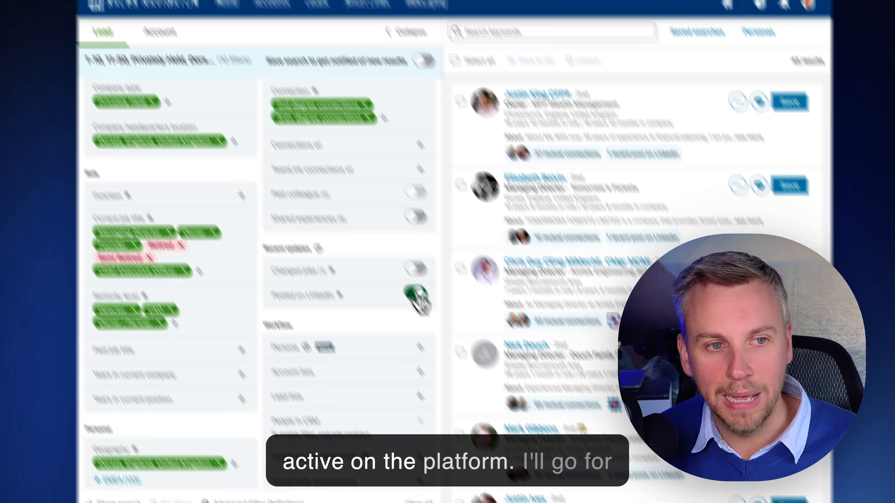
click(414, 305)
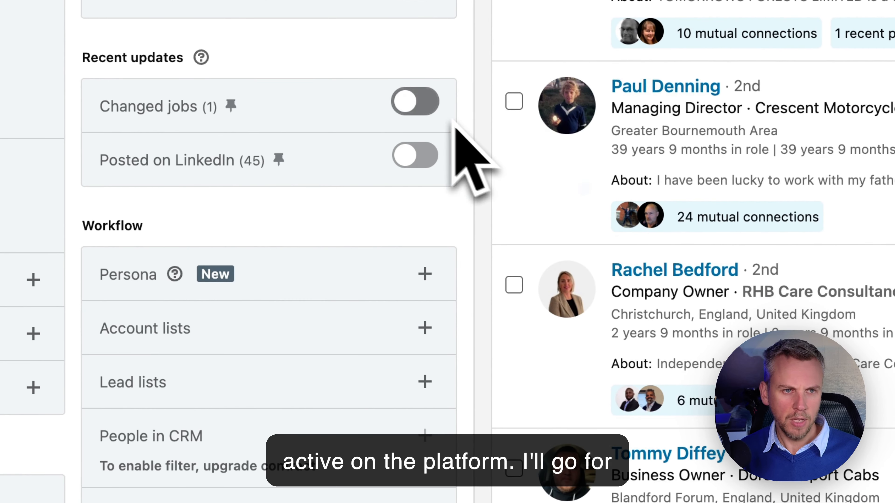
scroll(444, 141, up, 5)
click(422, 300)
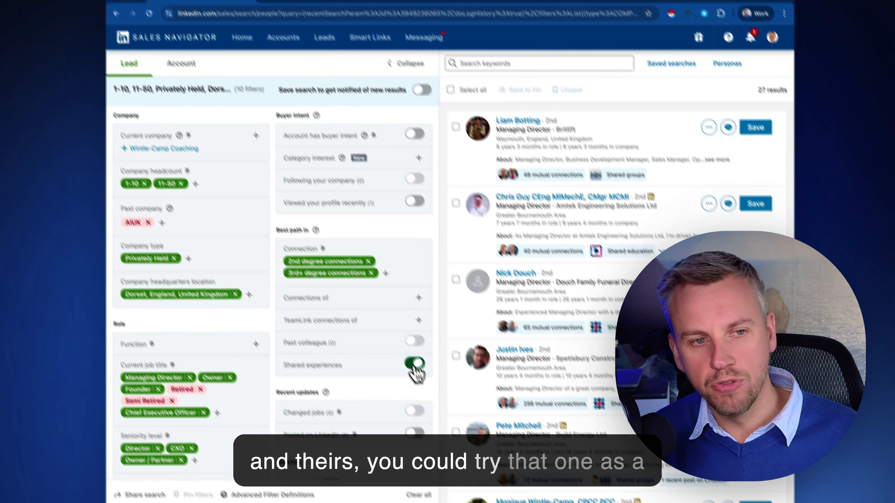
click(414, 366)
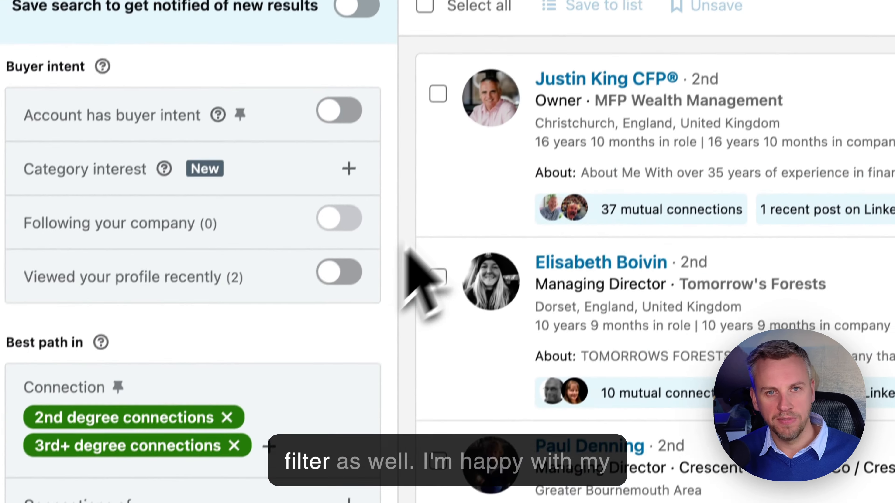
scroll(329, 419, down, 5)
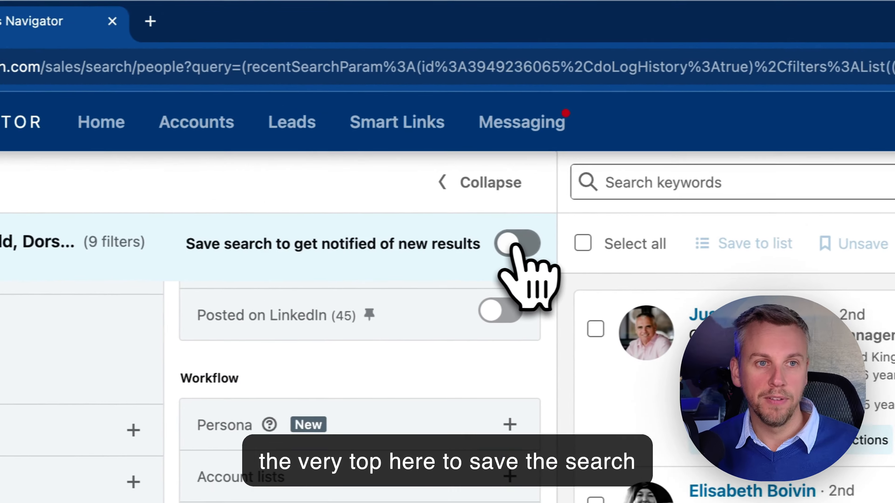
Save the search and rename it 'Dorset 2nd & 3rd degree connection' under Manage saved searches.
click(420, 102)
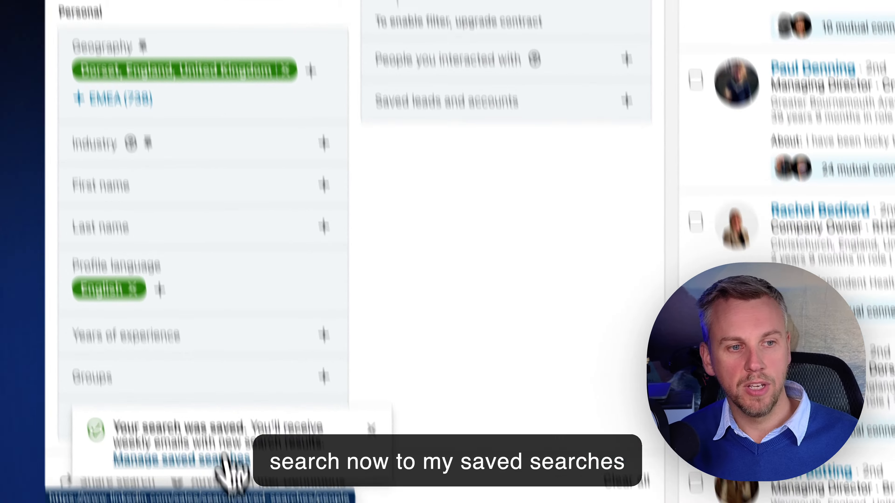
click(222, 478)
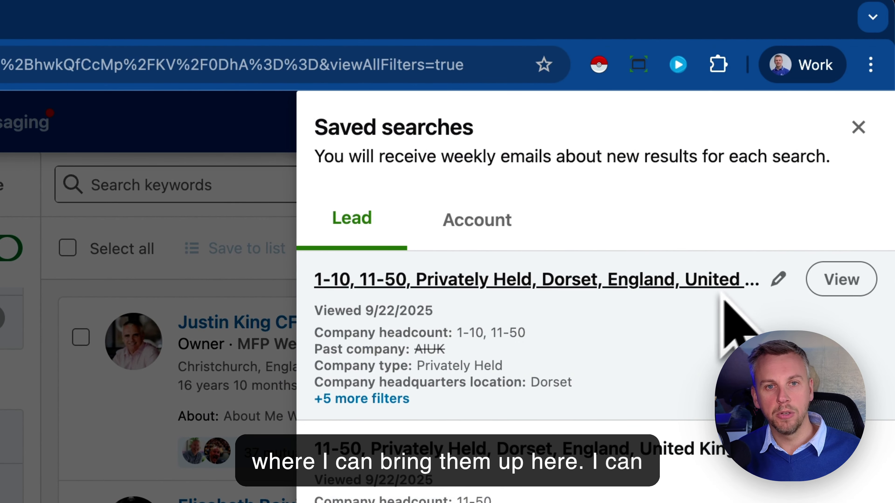
click(778, 279)
key(super+a)
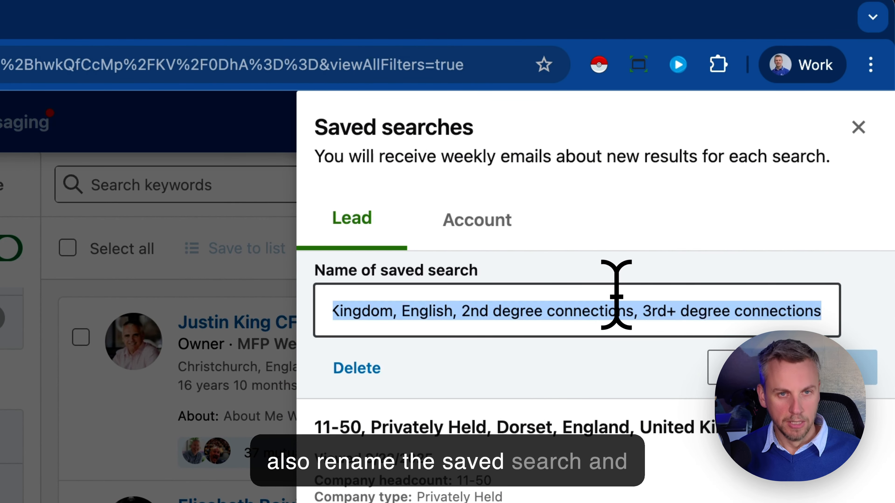
text(Dorset )
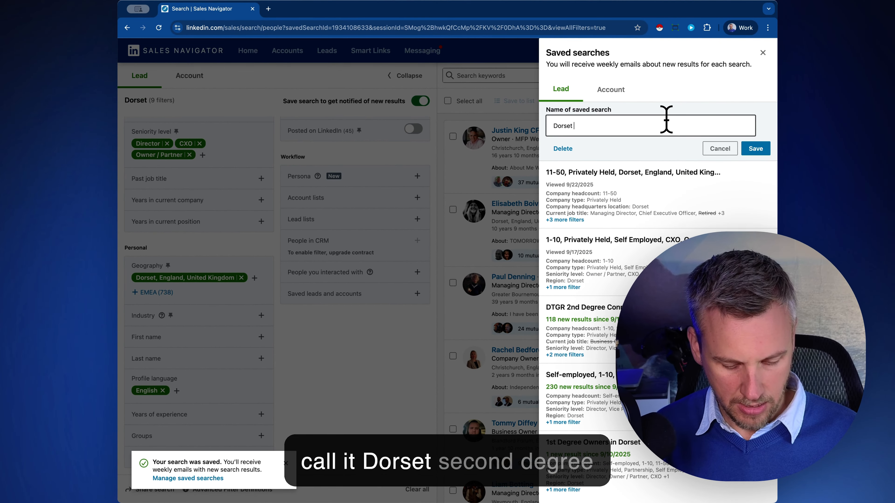
text(2nd degree connection)
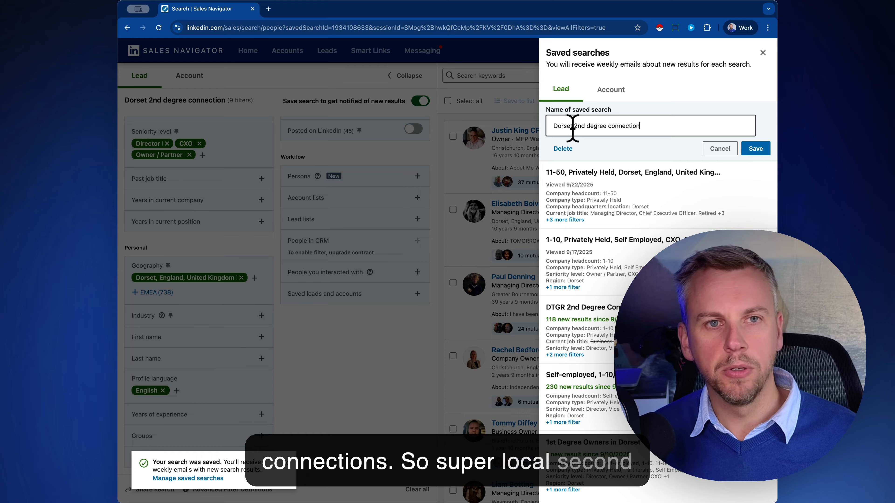
click(586, 125)
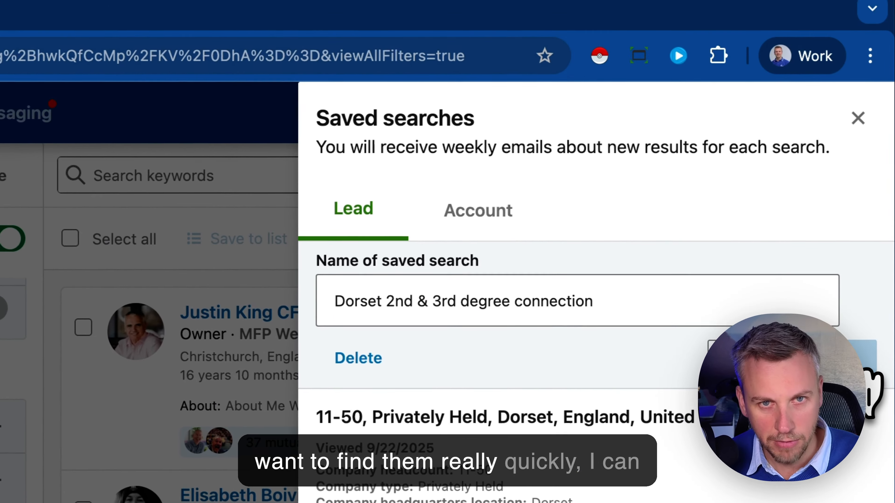
click(755, 150)
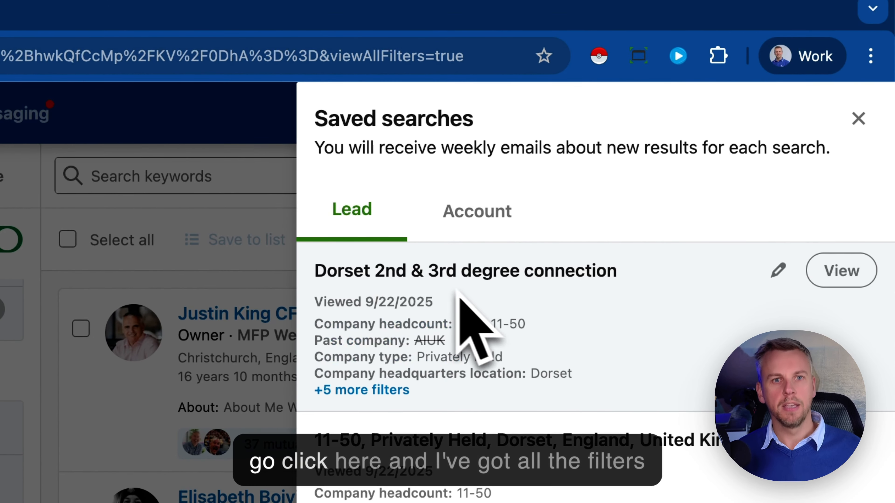
Load the saved 'Dorset 2nd & 3rd degree connection' search (330 results) and select its full URL.
click(599, 120)
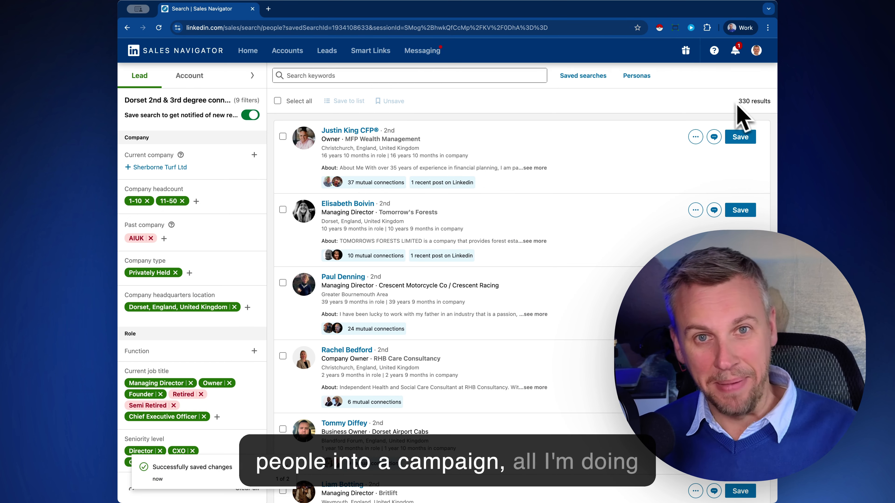
click(472, 25)
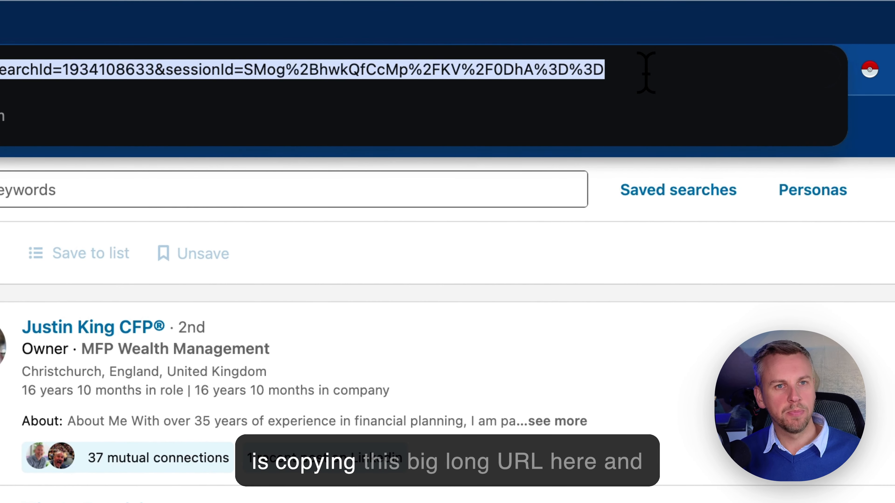
drag(645, 73, 144, 44)
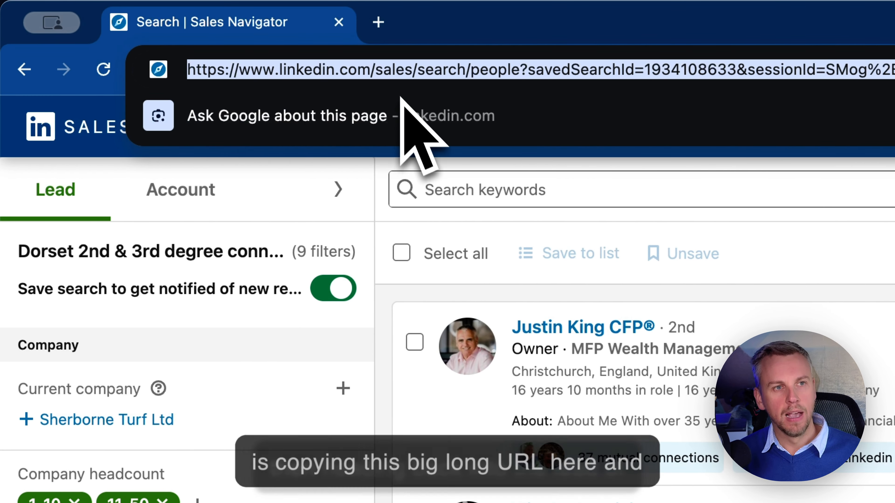
Open Leadeth in a new browser tab.
click(378, 22)
text(leadeth)
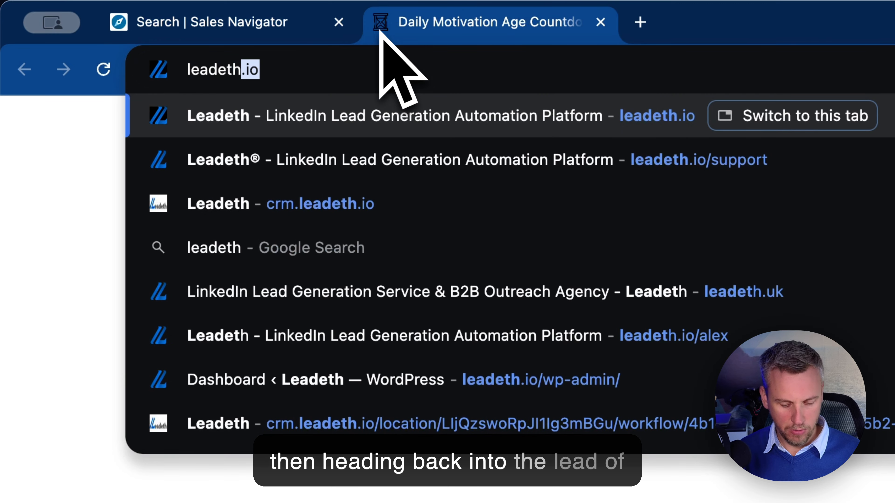
key(BackSpace)
key(BackSpace)
key(BackSpace)
key(BackSpace)
key(BackSpace)
key(BackSpace)
key(BackSpace)
key(BackSpace)
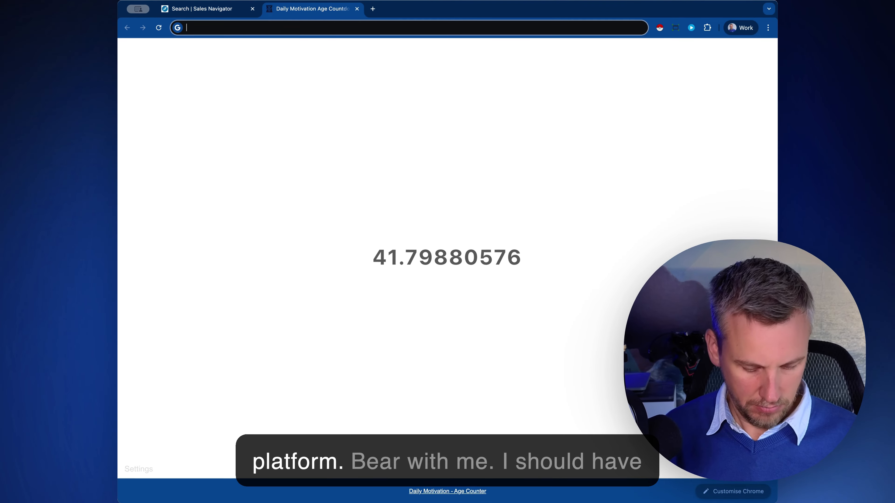
text(l)
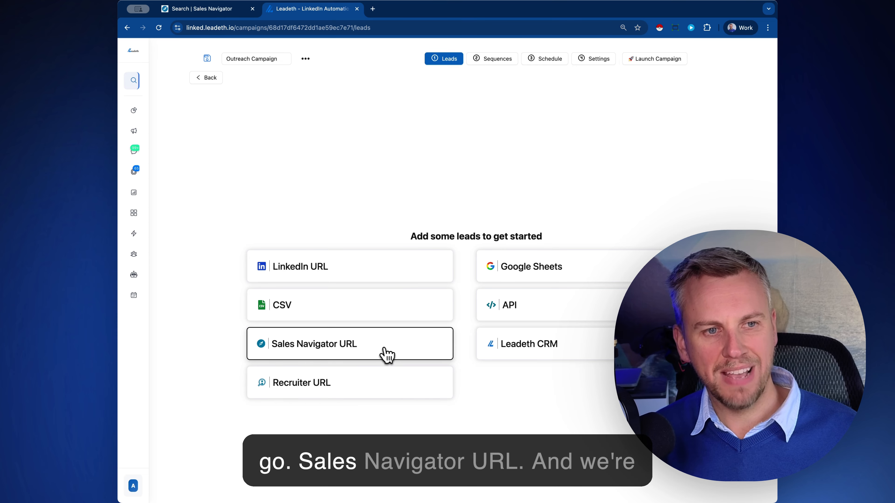
Paste the copied saved-search URL as the Sales Navigator URL lead source and submit it.
click(390, 347)
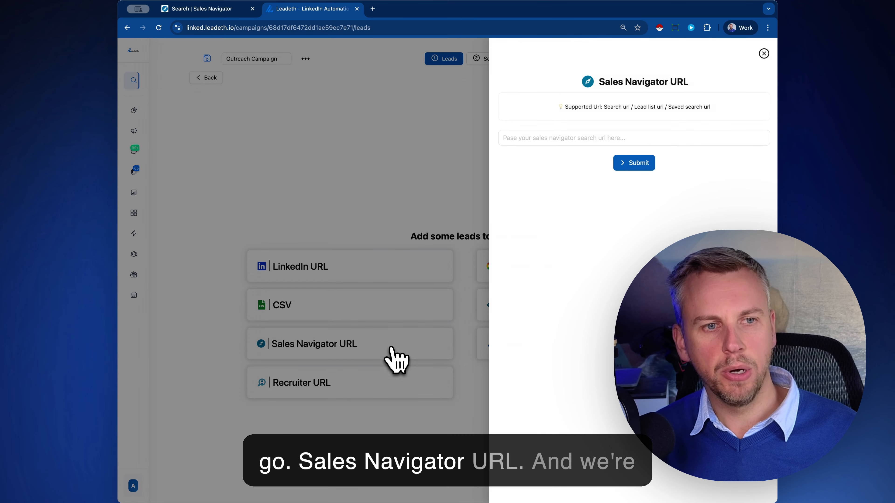
click(579, 138)
key(super+v)
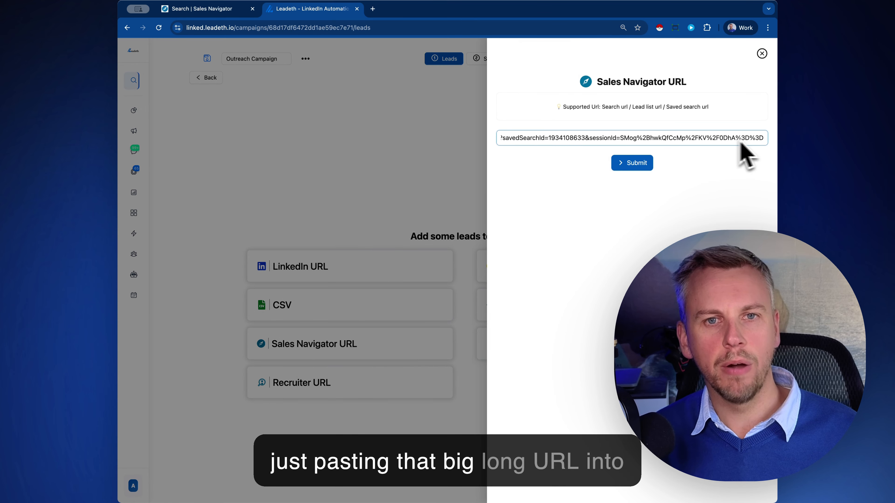
click(643, 166)
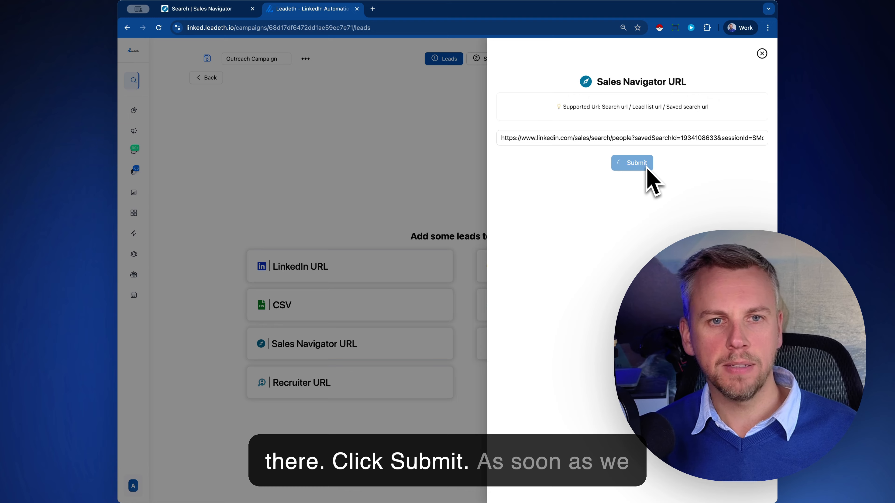